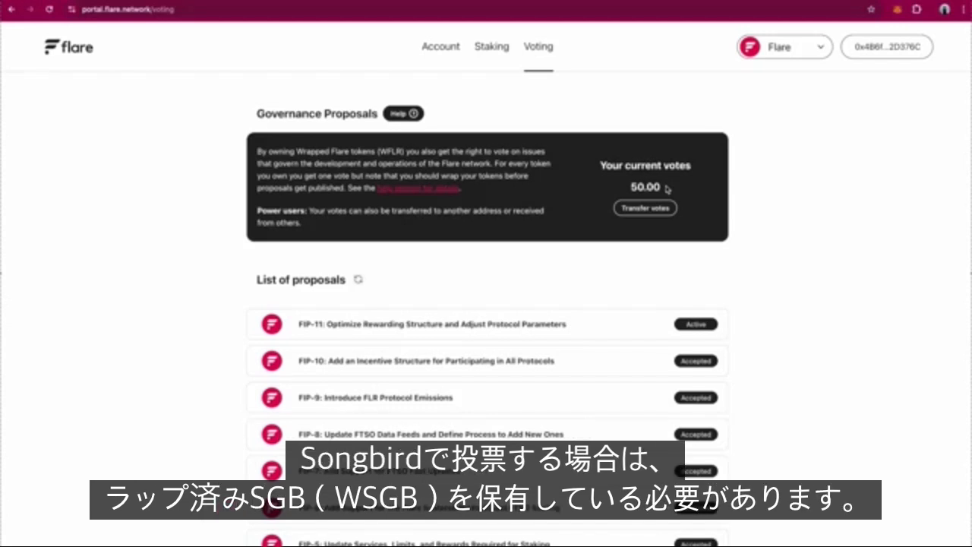
Open the Account page showing 1,000.00 FLR and 50.00 WFLR balances
click(436, 48)
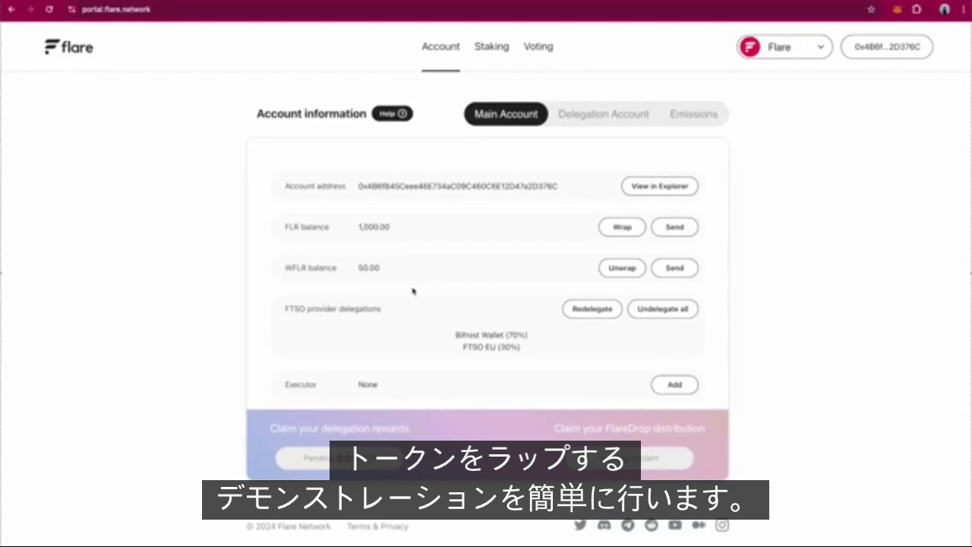
Wrap 500 FLR into WFLR and approve the transaction in MetaMask
click(625, 227)
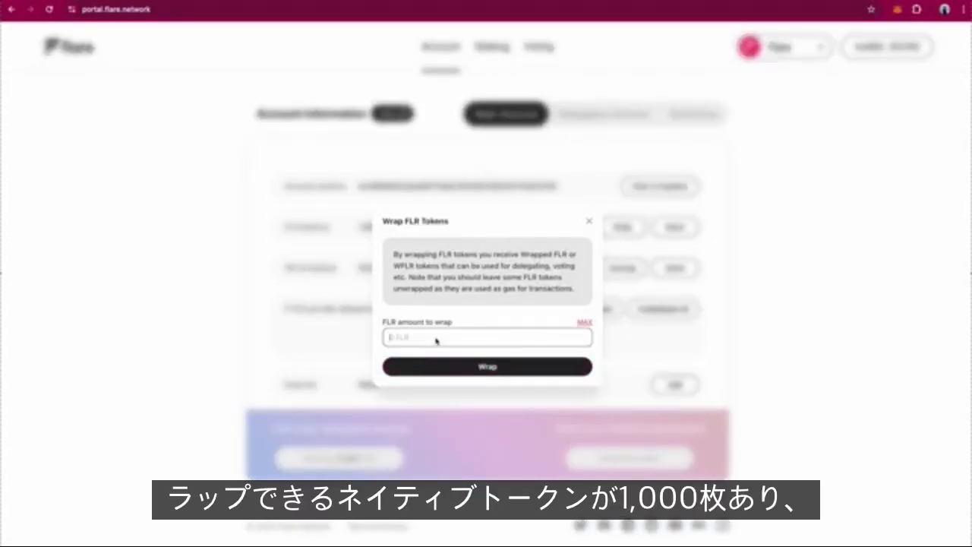
text(500)
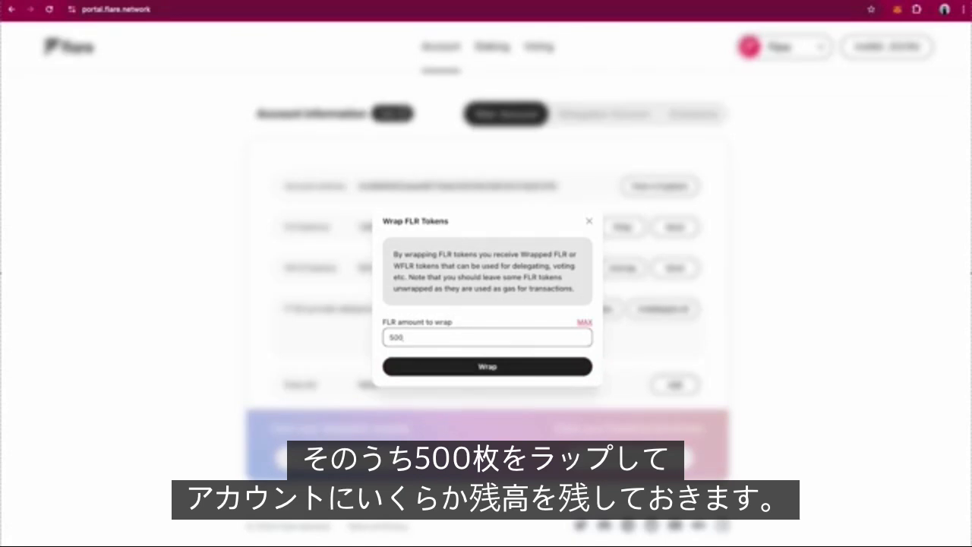
click(459, 370)
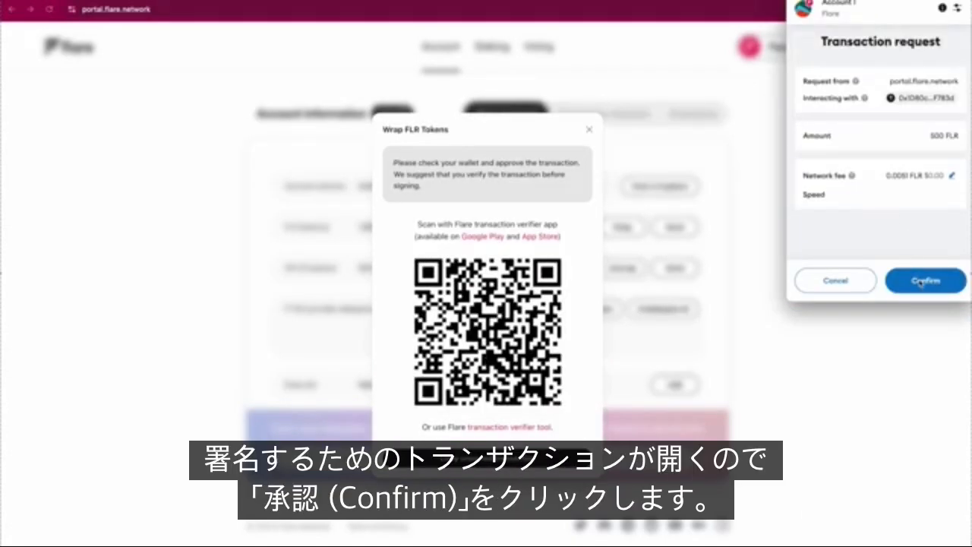
click(925, 282)
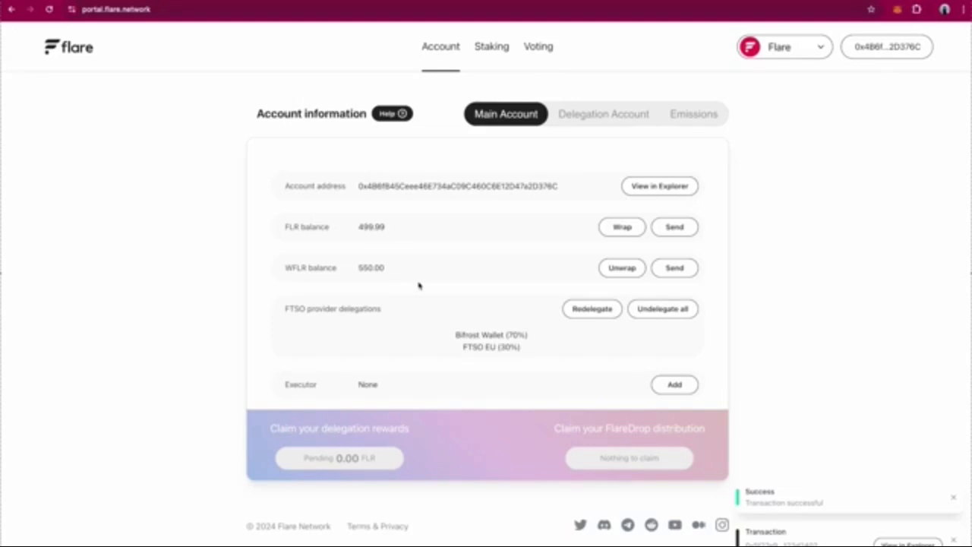
Return to the Voting page and scroll to the proposal list, now at 550.00 votes
click(538, 50)
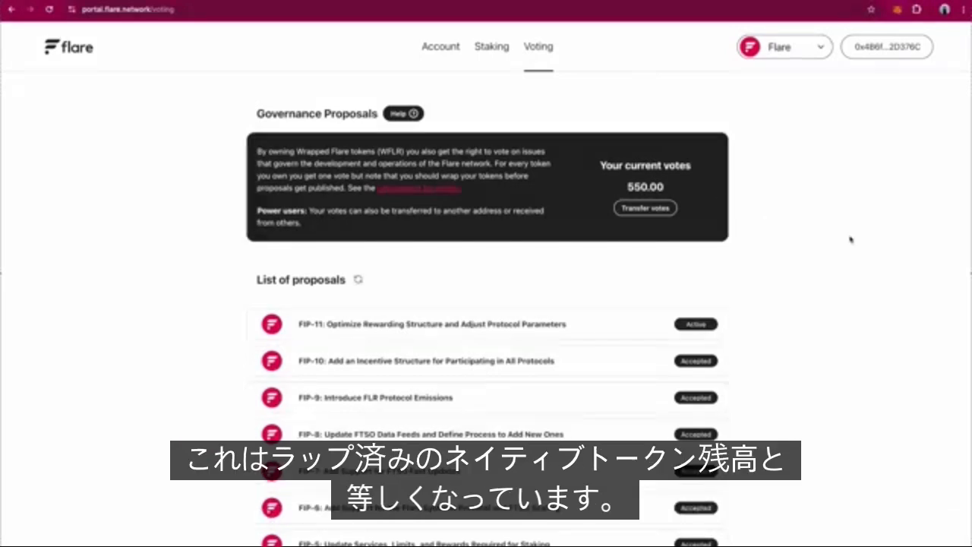
scroll(851, 239, down, 1)
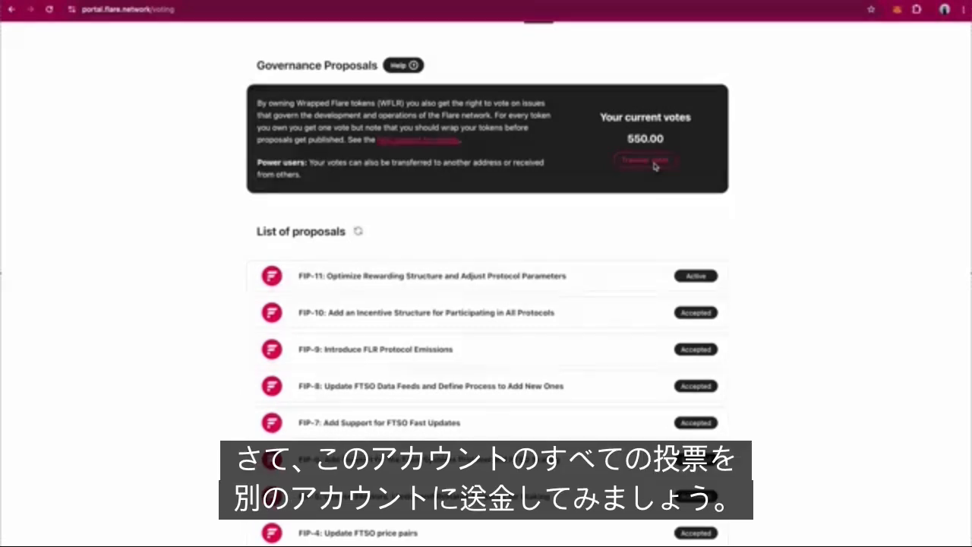
Switch MetaMask to Account 2 and copy its receiving address
click(898, 11)
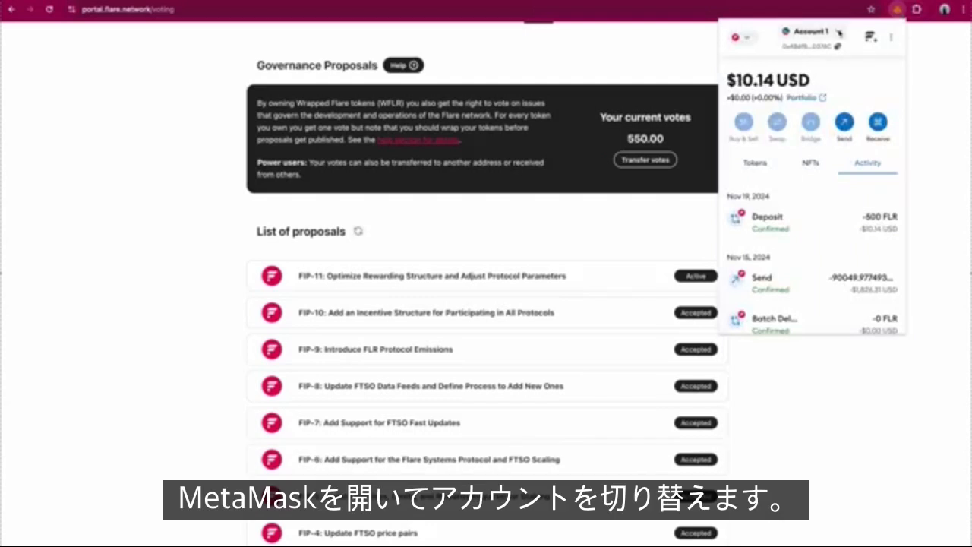
click(840, 34)
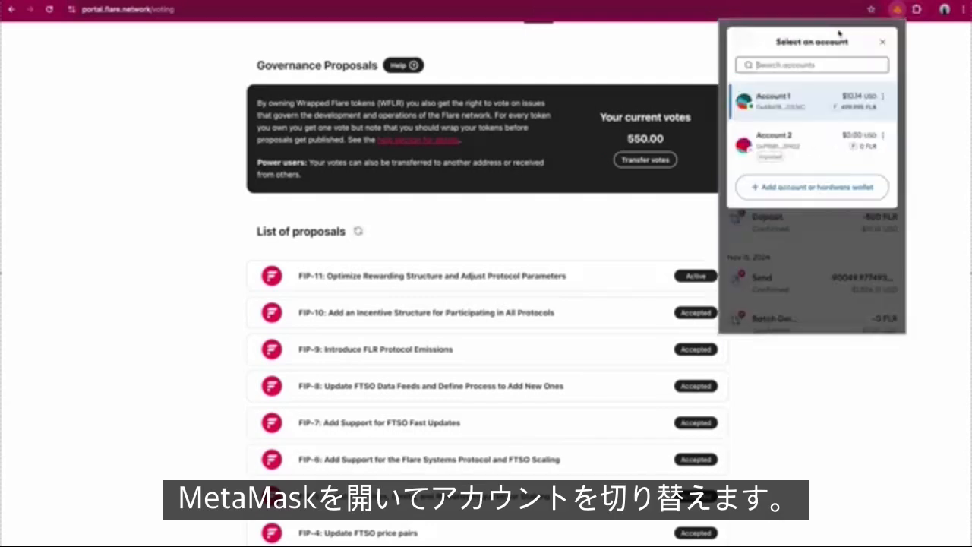
click(808, 147)
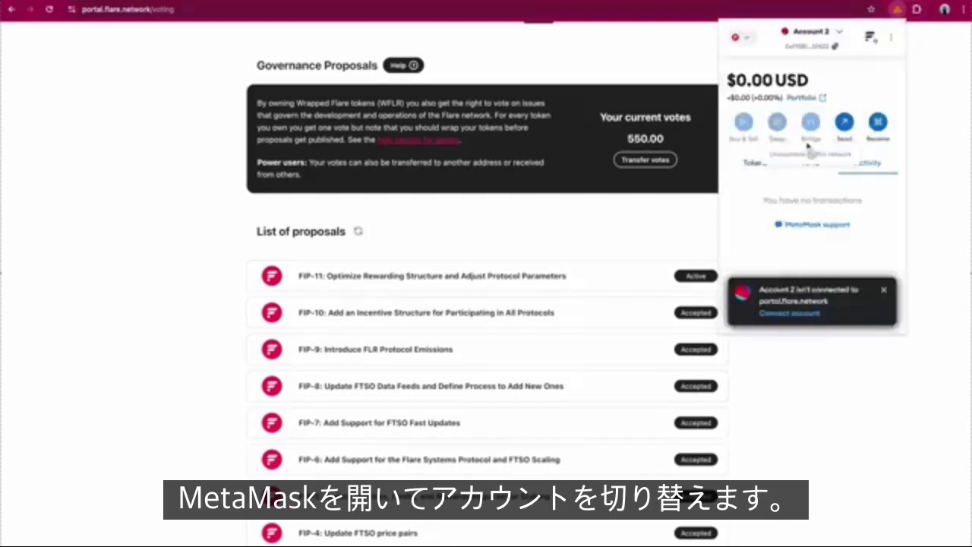
click(884, 290)
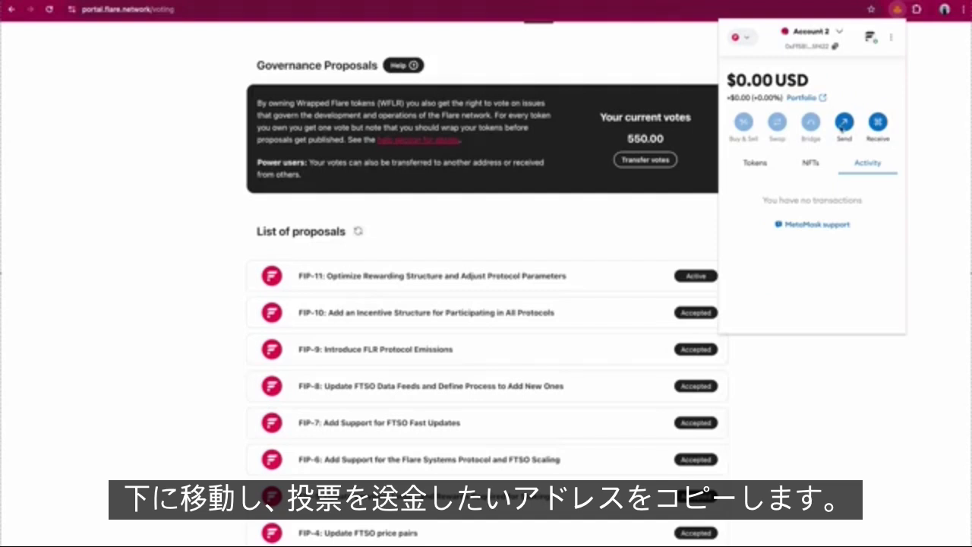
click(878, 122)
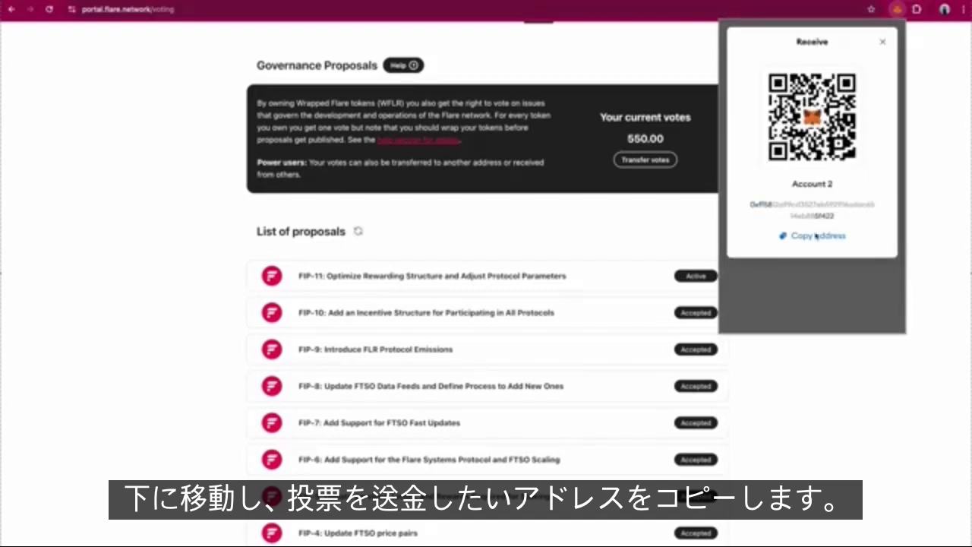
click(882, 44)
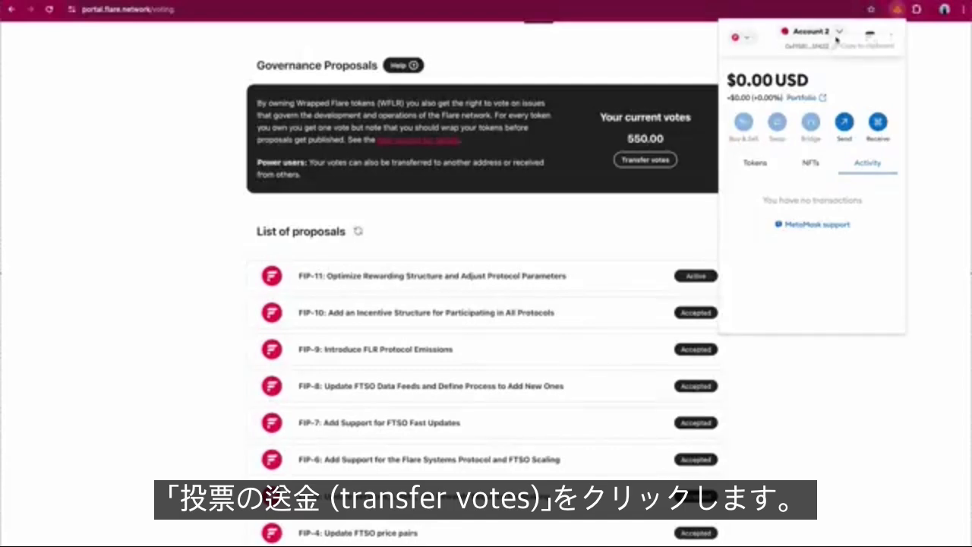
Switch the wallet back to Account 1 and close MetaMask
click(835, 32)
click(790, 99)
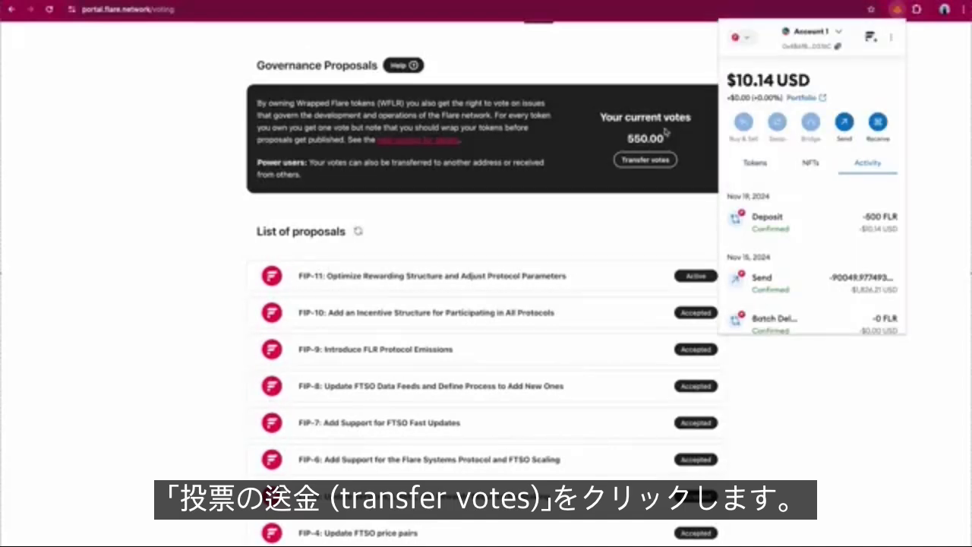
click(660, 163)
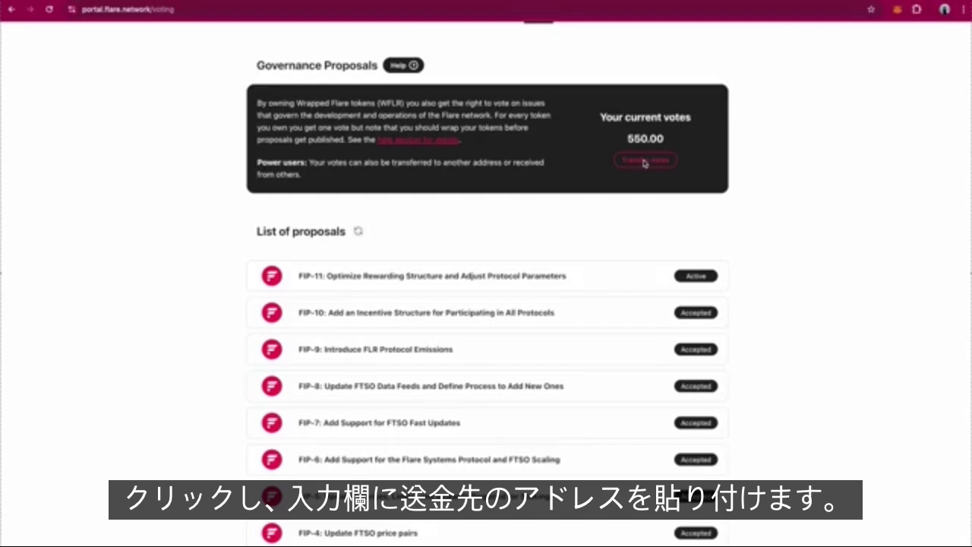
Transfer all 550 votes to the pasted Account 2 address, approving in MetaMask
click(646, 159)
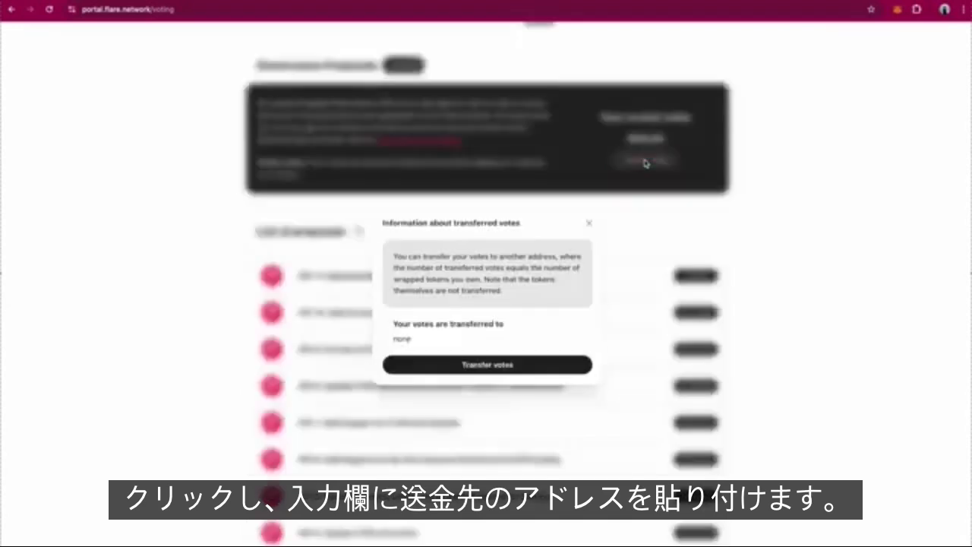
click(472, 369)
click(442, 298)
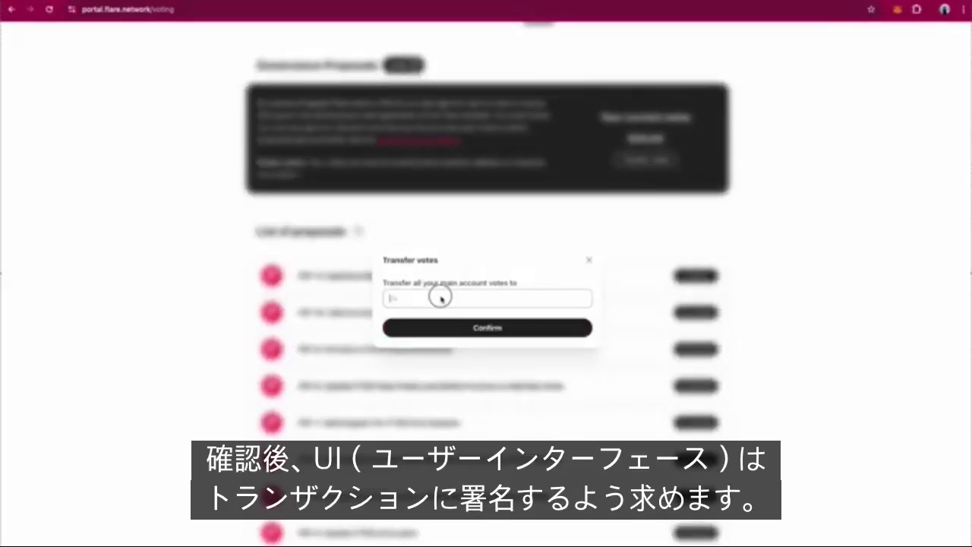
text(0xFf5812A99C83527EB6929f6adaC6514e8885f422)
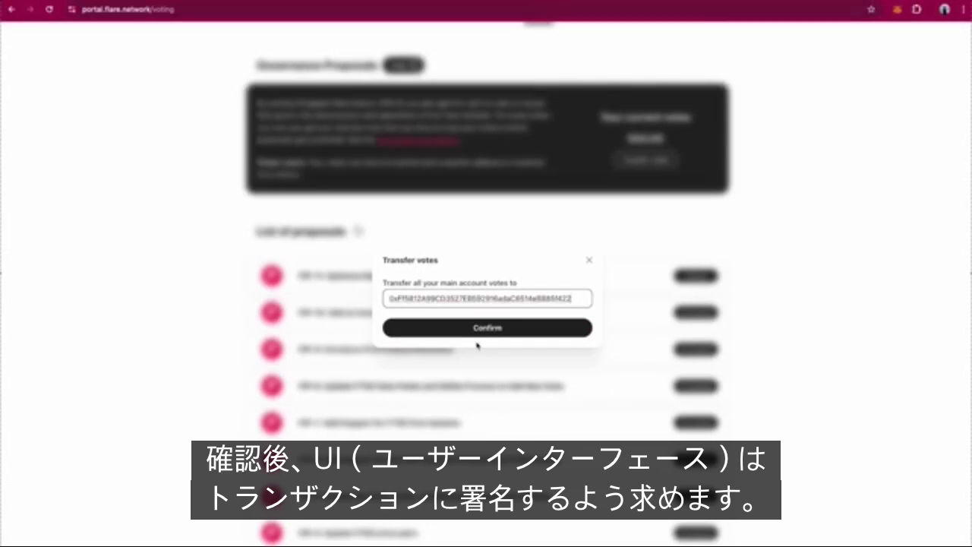
click(454, 333)
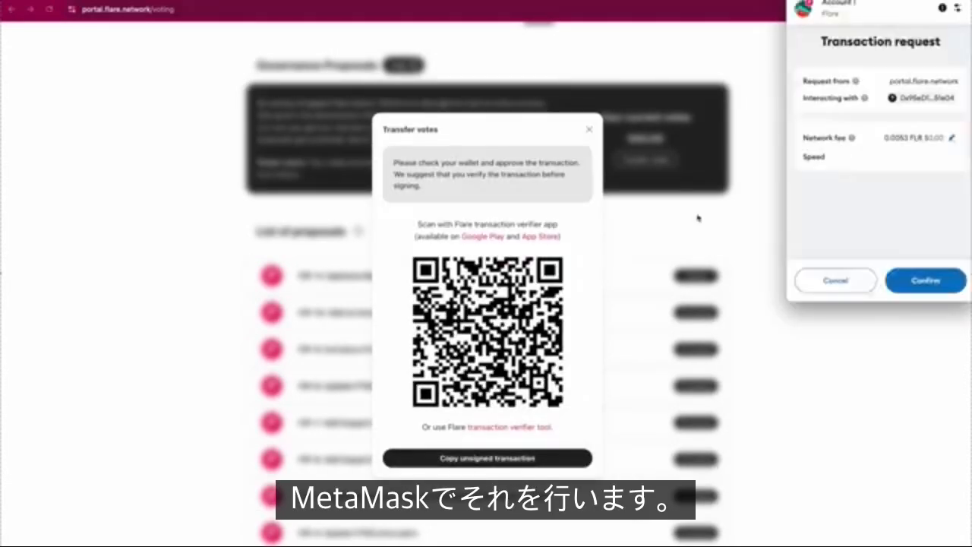
click(924, 286)
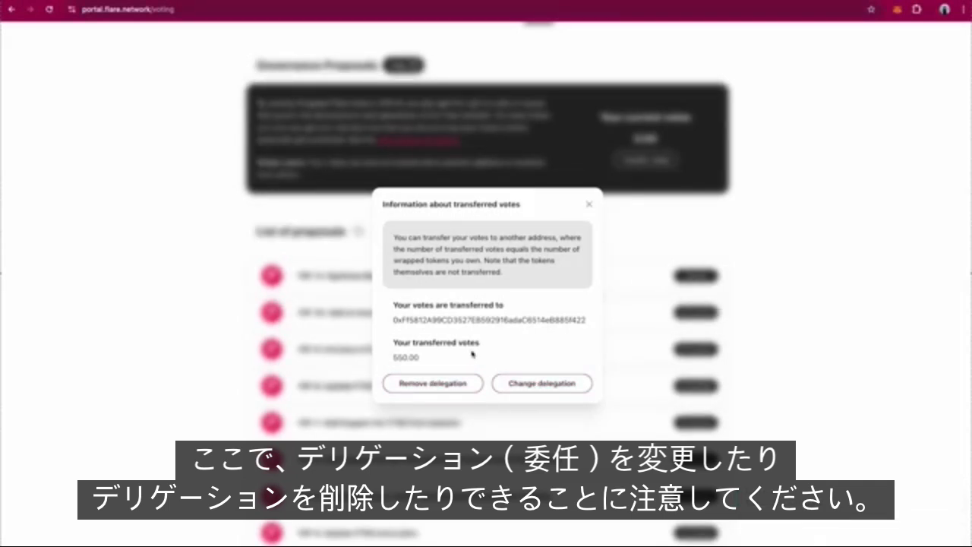
click(588, 204)
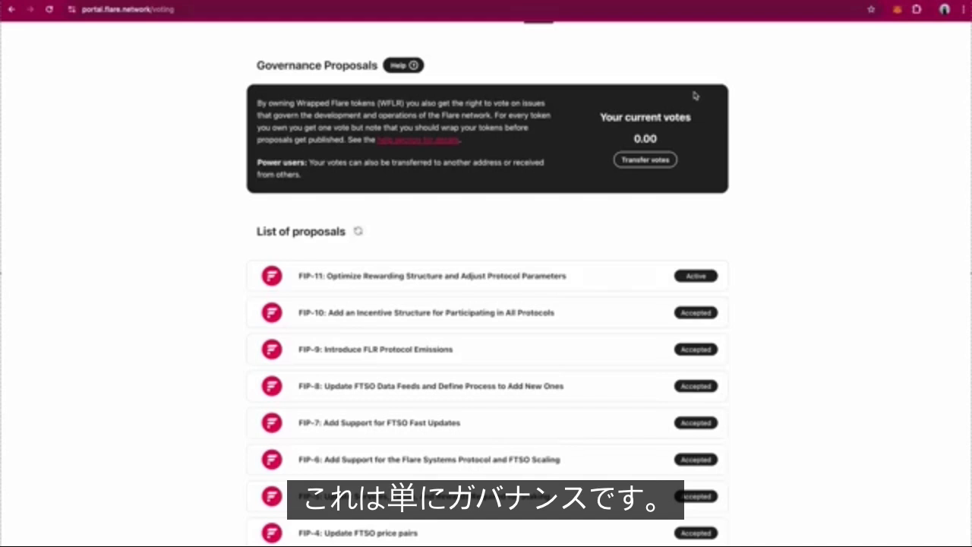
Switch MetaMask to Account 2 and connect it to Flare Portal
scroll(693, 95, up, 1)
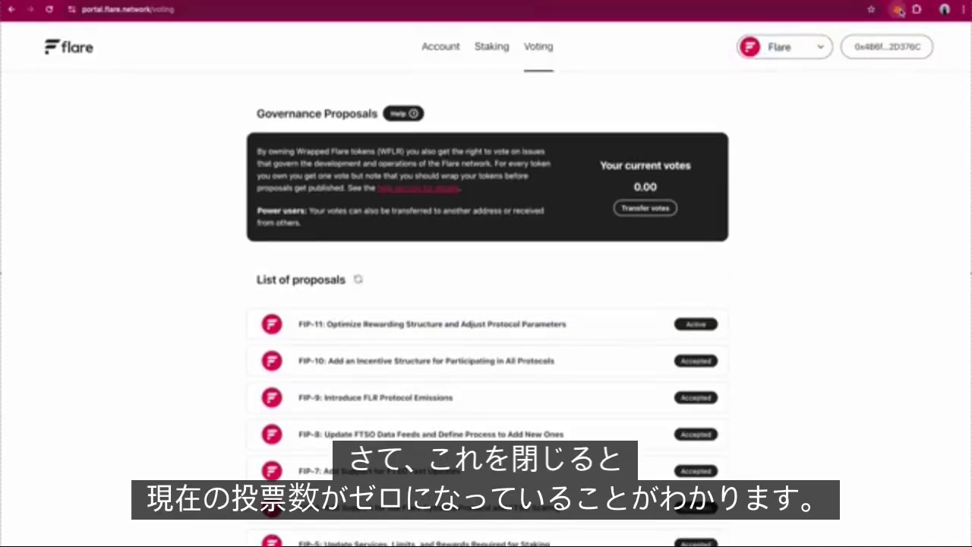
click(899, 11)
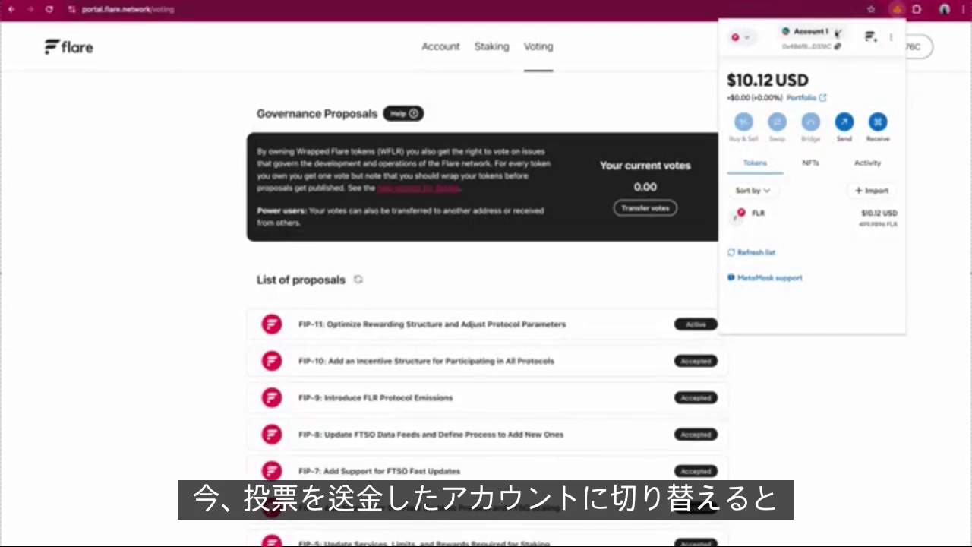
click(836, 33)
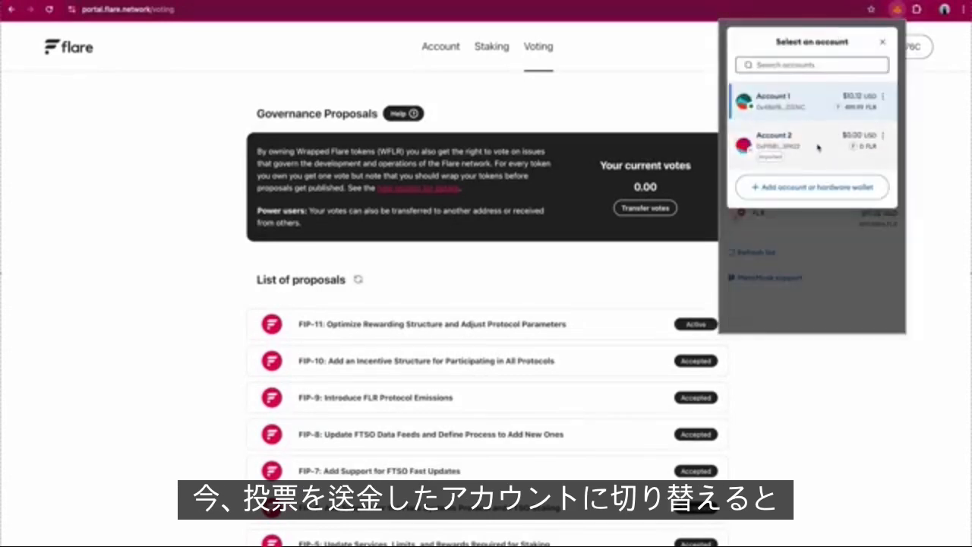
click(818, 147)
click(876, 164)
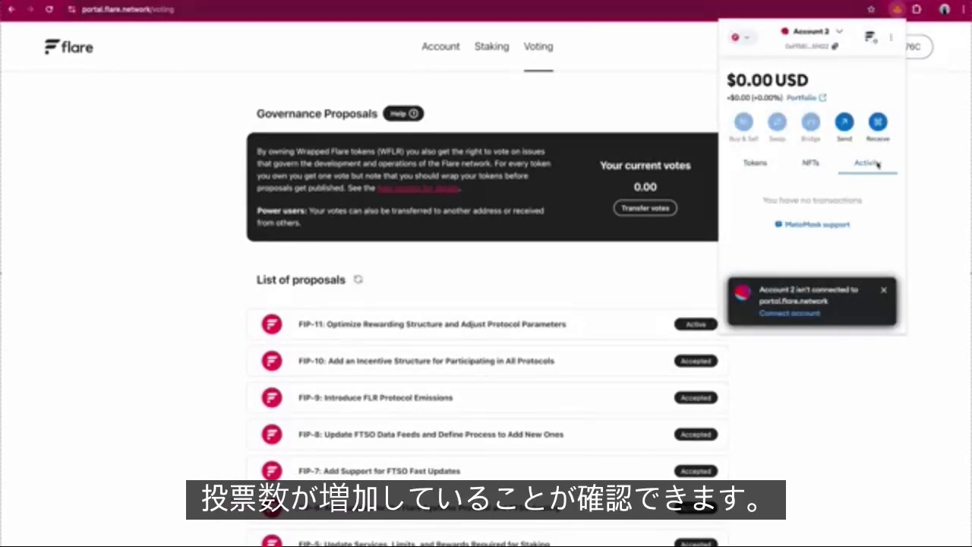
click(801, 313)
click(927, 166)
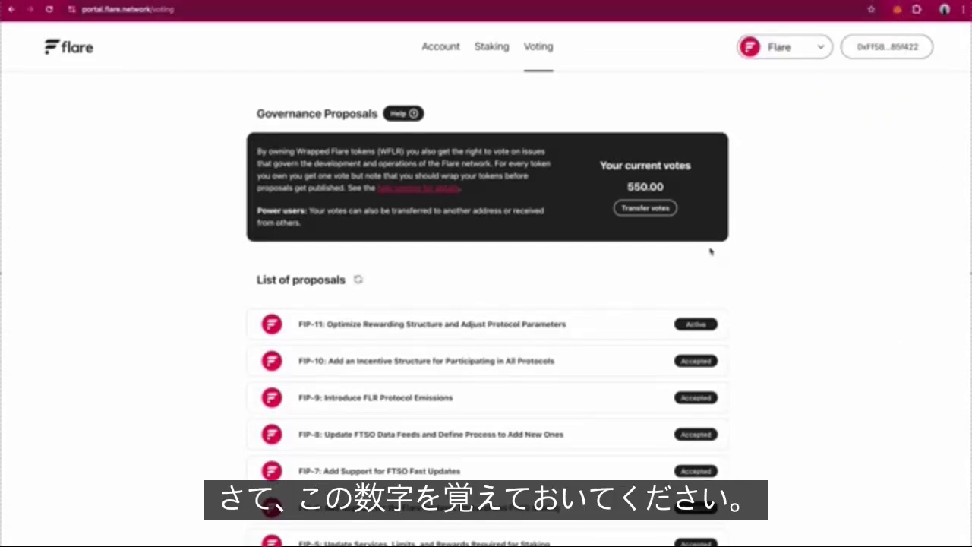
scroll(711, 251, down, 1)
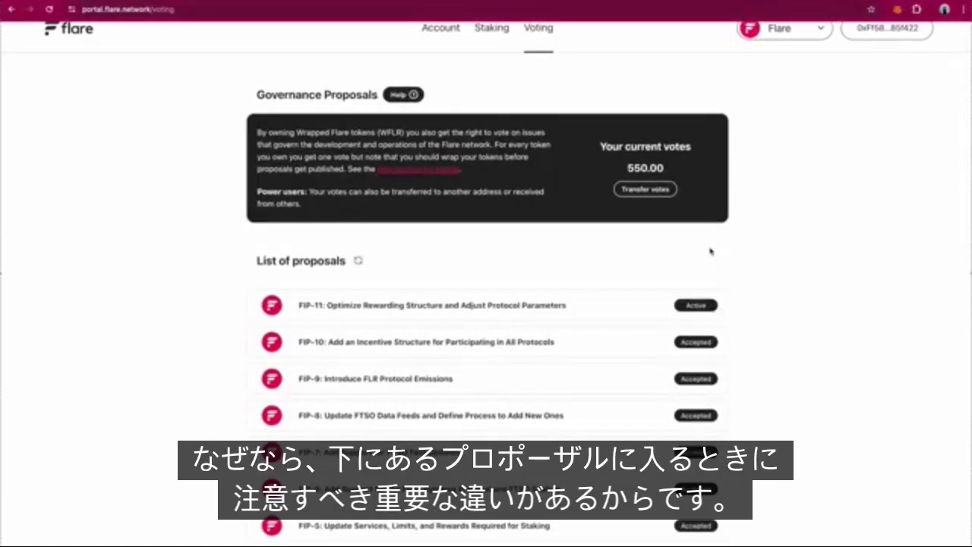
Open the FIP-11 proposal and scroll through its voting details and results
click(568, 308)
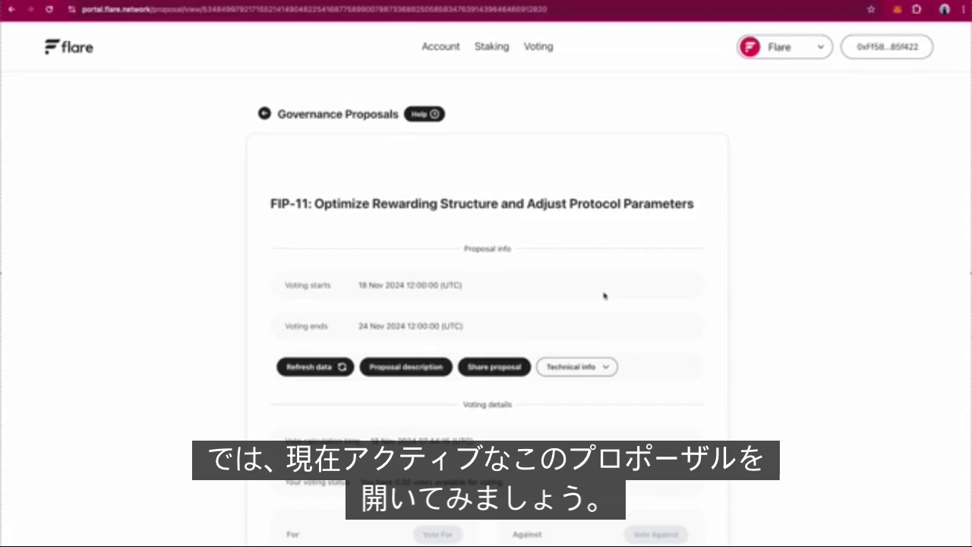
scroll(604, 296, down, 3)
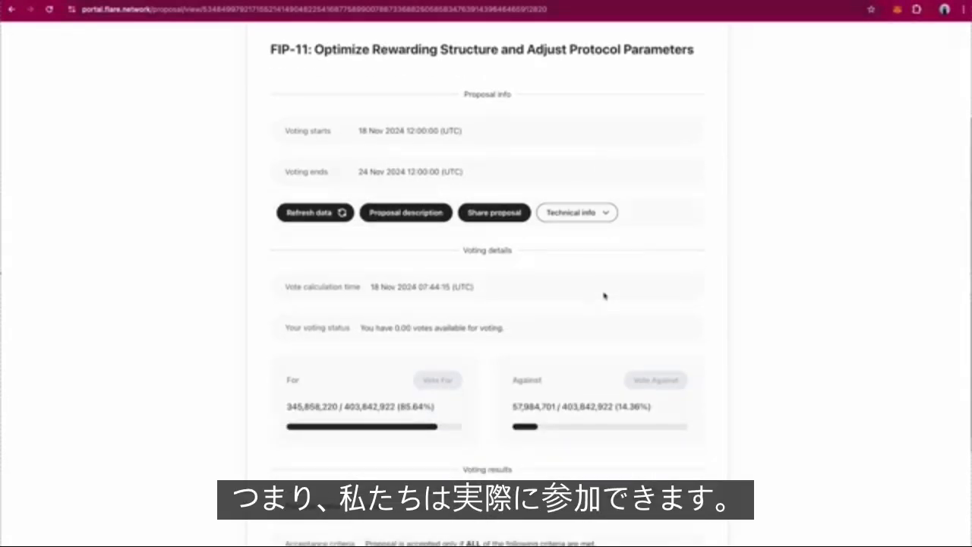
scroll(605, 296, down, 1)
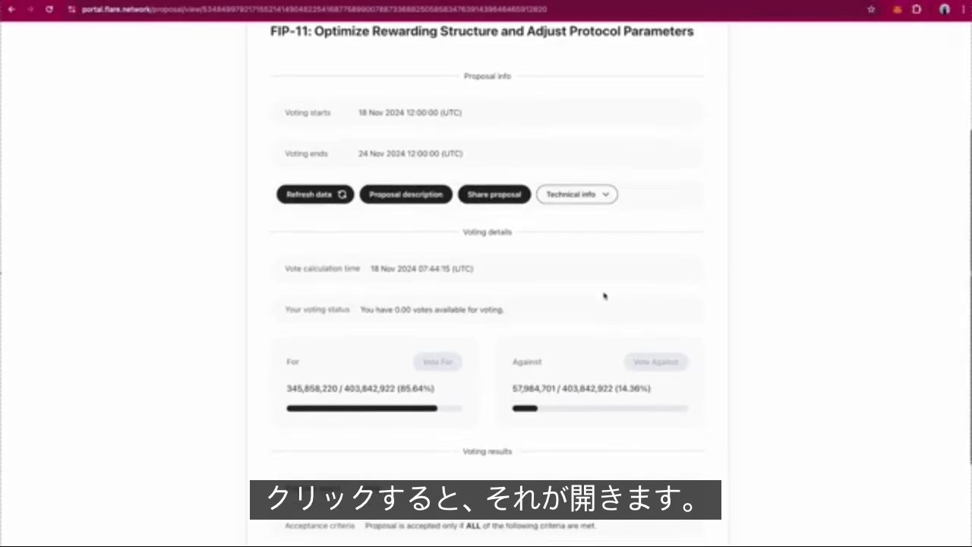
scroll(604, 296, down, 1)
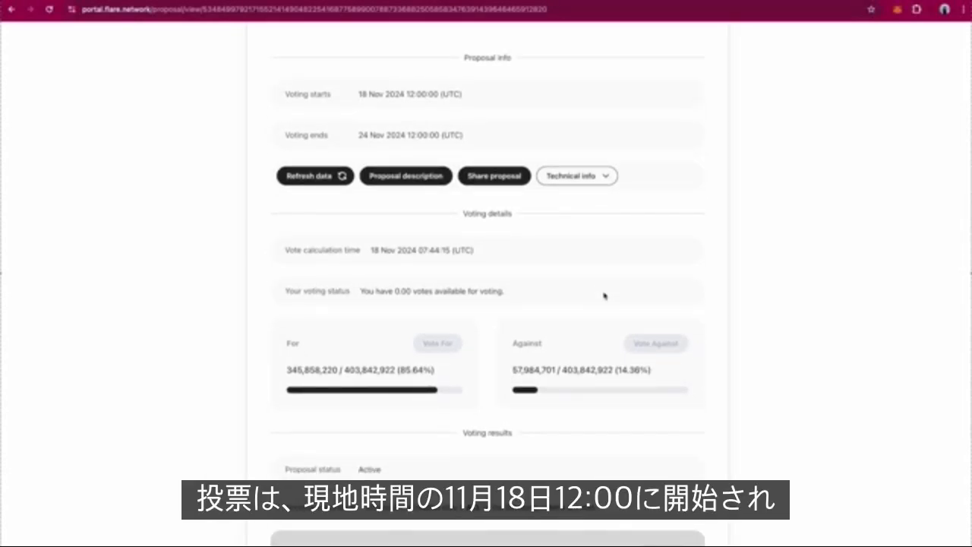
scroll(605, 295, down, 1)
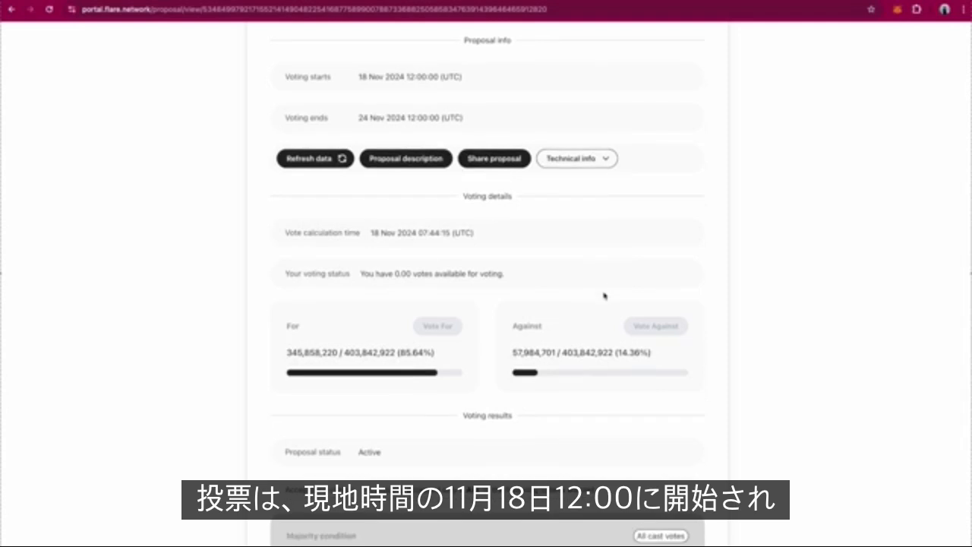
scroll(605, 296, down, 2)
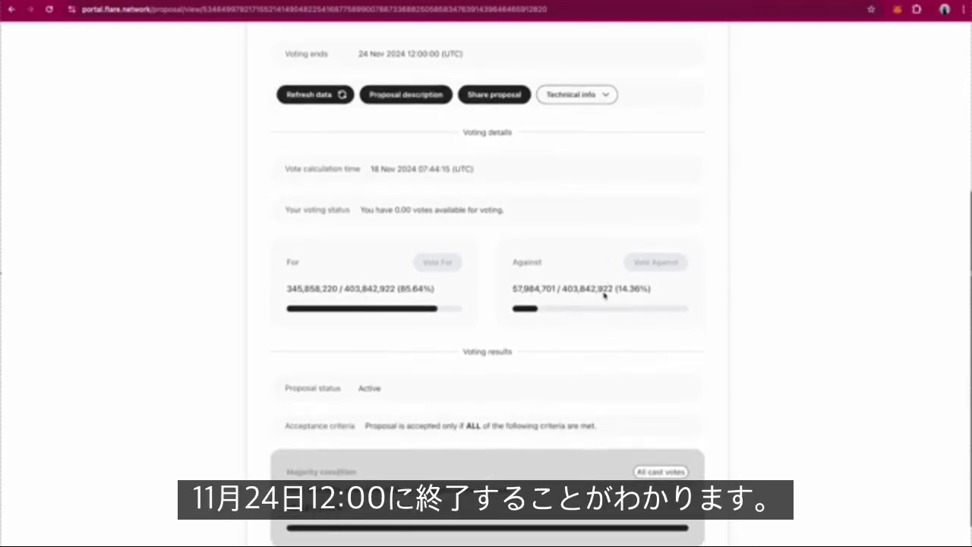
scroll(606, 295, up, 2)
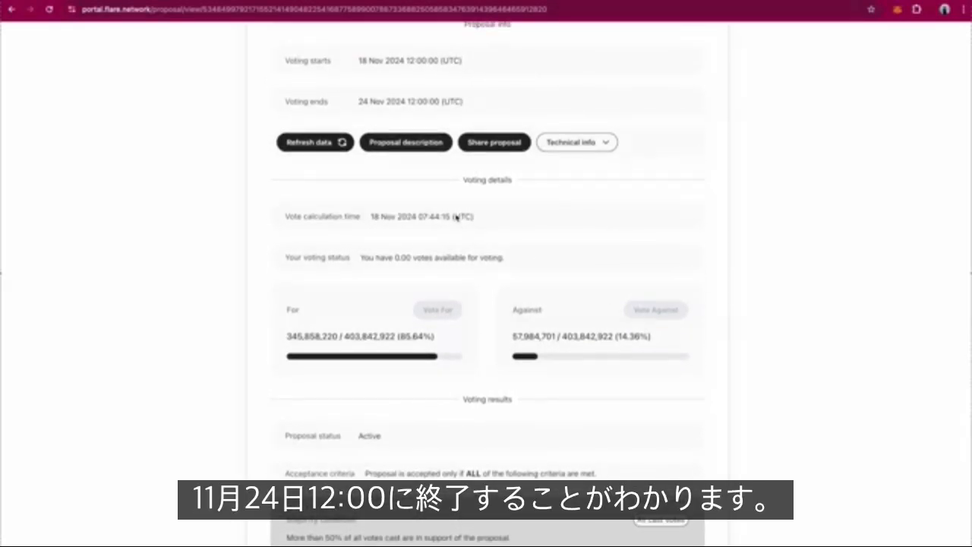
scroll(472, 228, up, 1)
scroll(479, 221, down, 1)
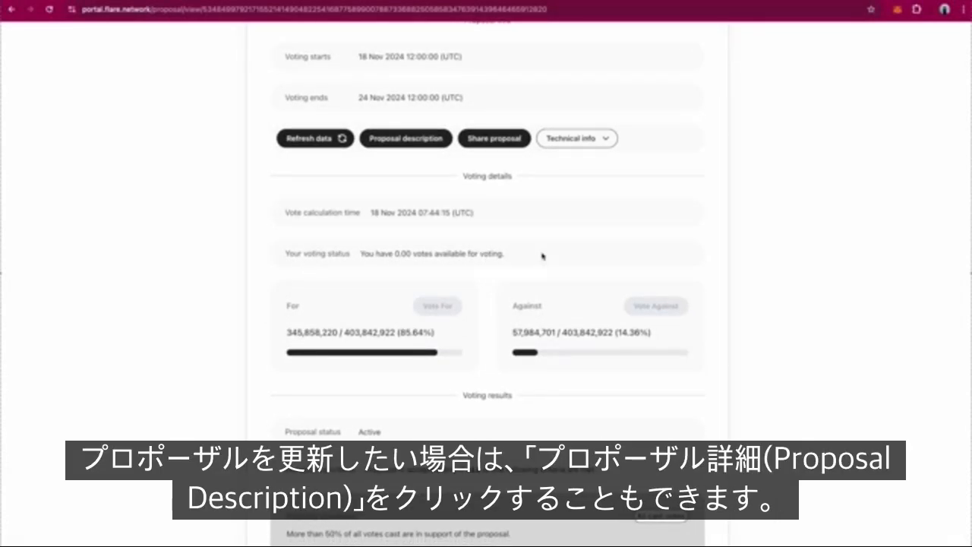
scroll(542, 256, up, 1)
click(407, 156)
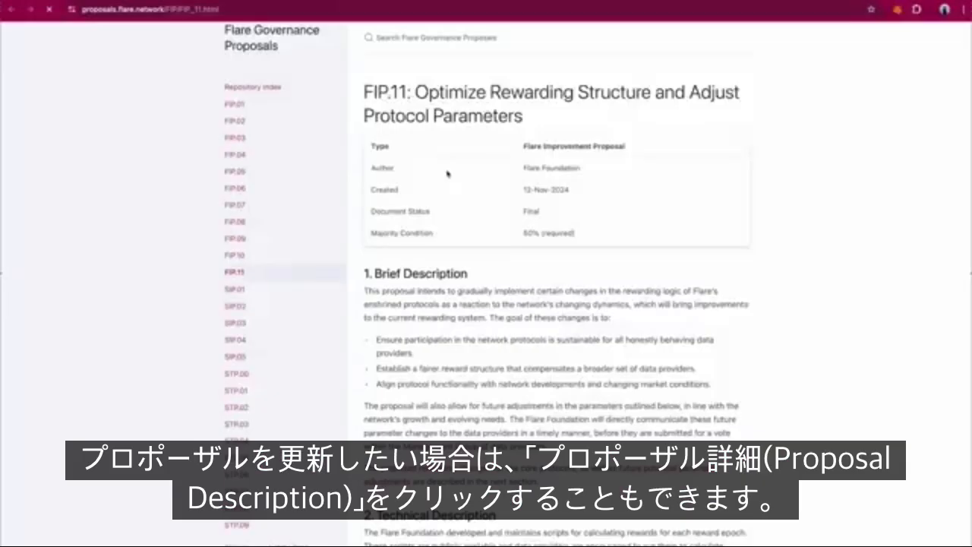
scroll(542, 164, down, 5)
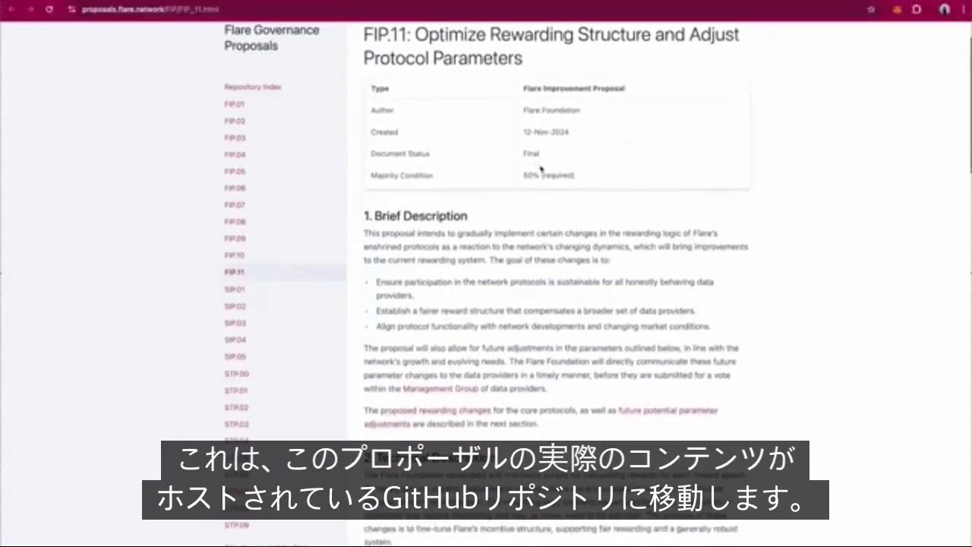
scroll(541, 168, down, 10)
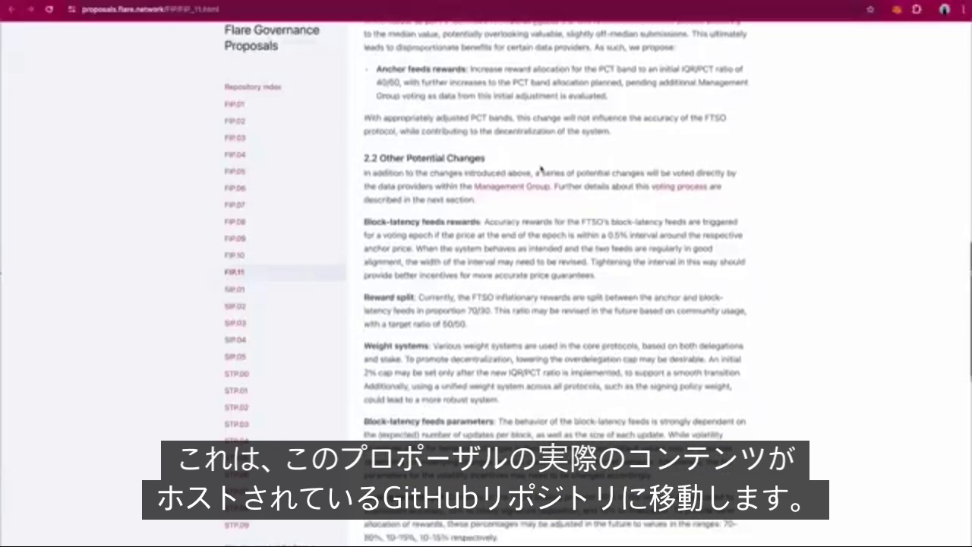
scroll(540, 167, down, 3)
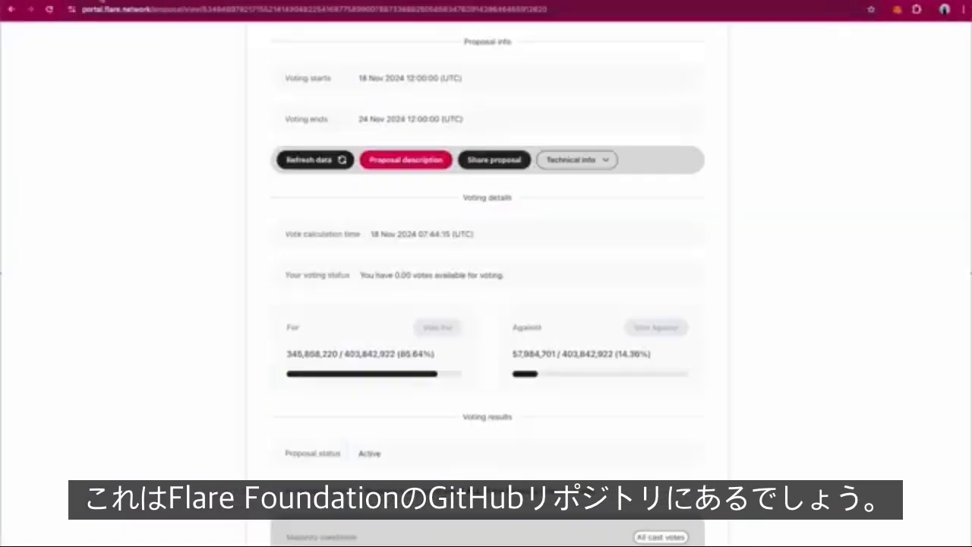
scroll(559, 159, up, 3)
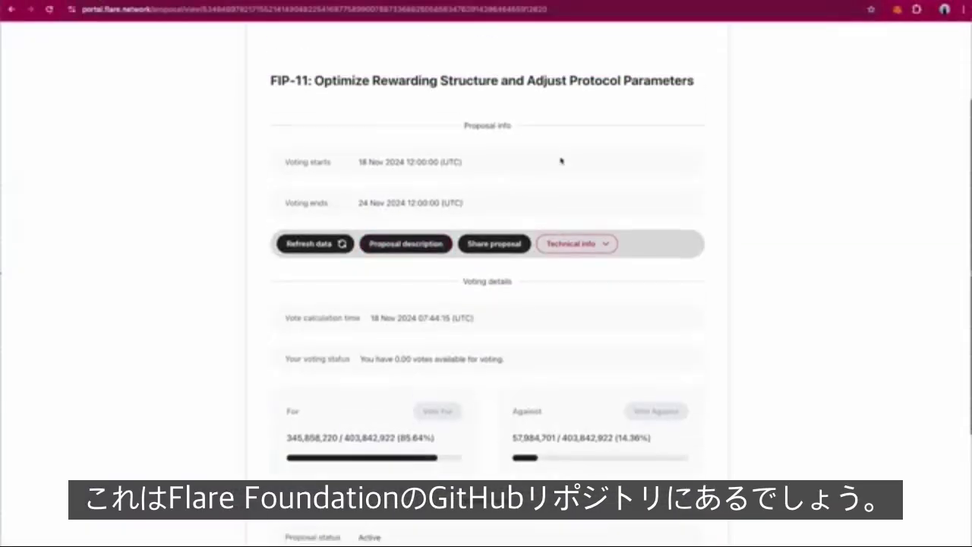
Reopen FIP-11 from the proposal list and scroll to its 85.88% For, 14.12% Against results
click(537, 46)
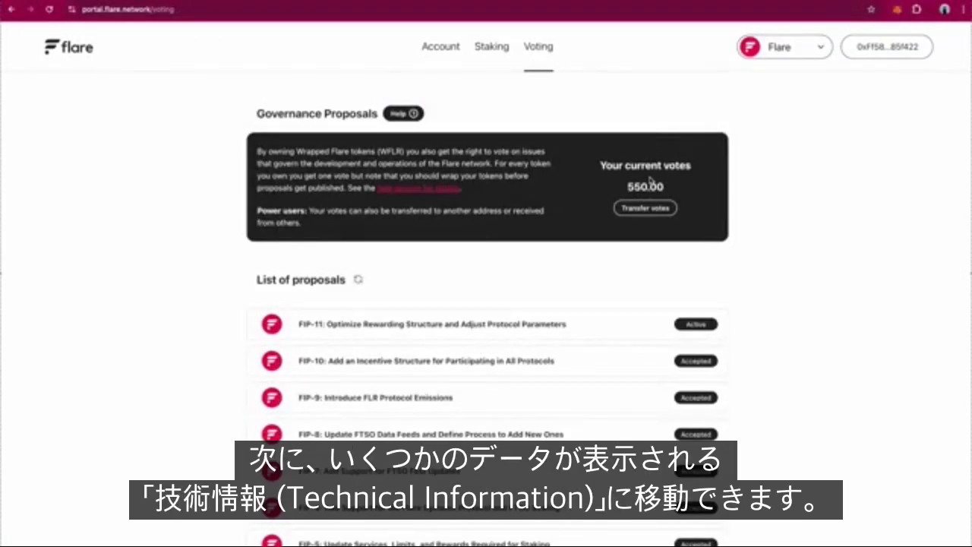
click(625, 325)
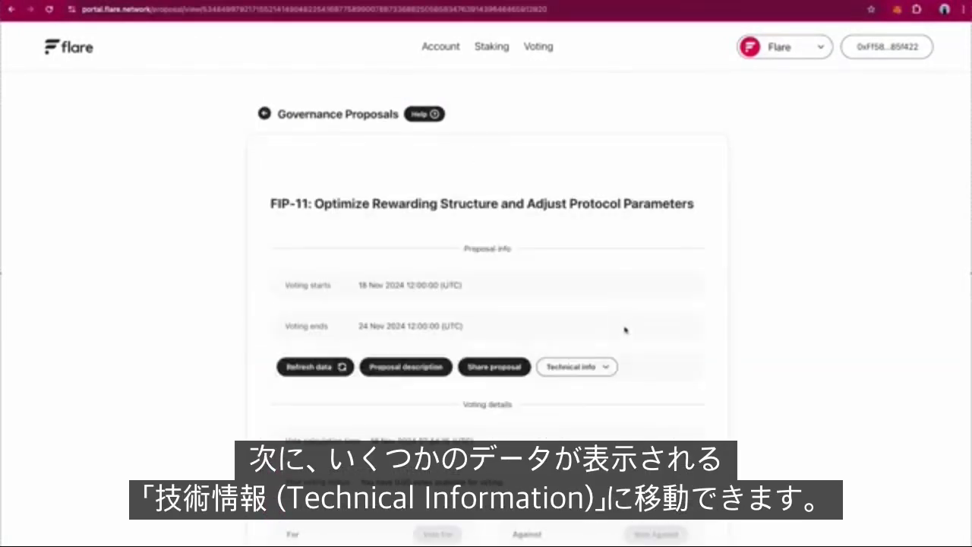
scroll(625, 328, down, 3)
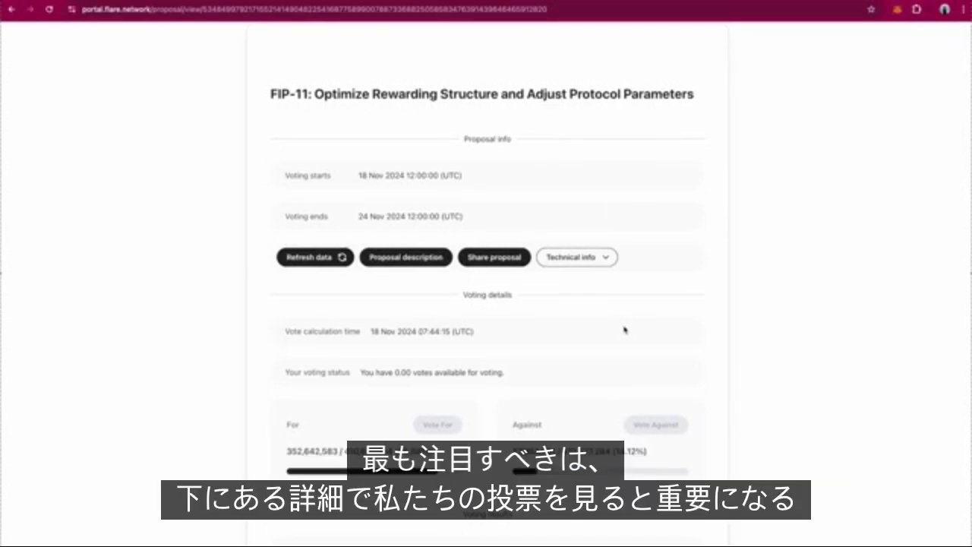
scroll(590, 363, down, 1)
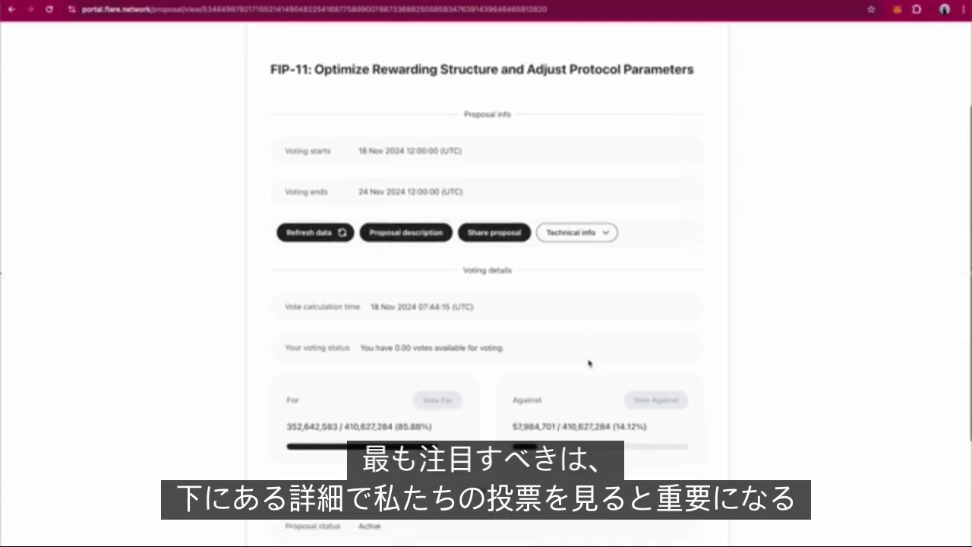
scroll(589, 363, down, 3)
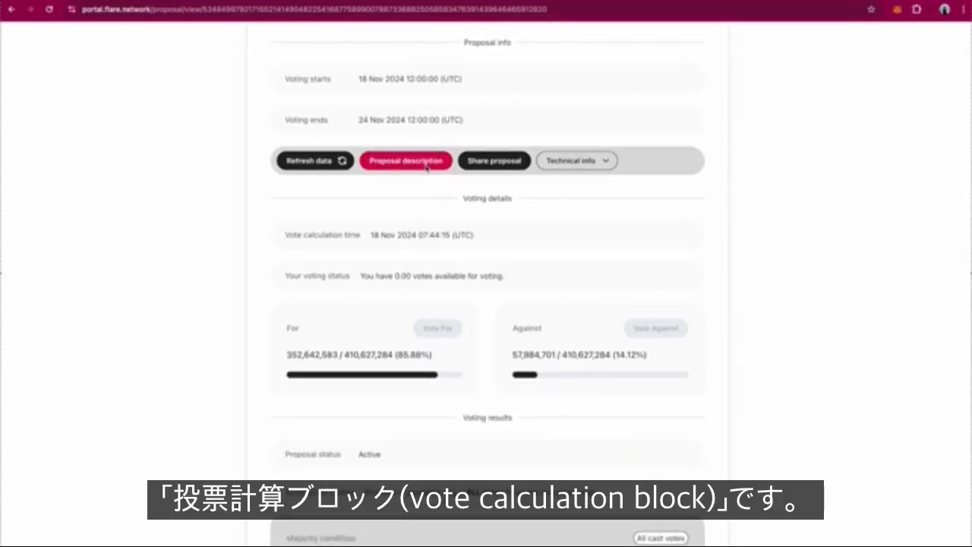
Expand FIP-11's Technical info to review block 33155569, proposal contract and proposal ID
click(594, 162)
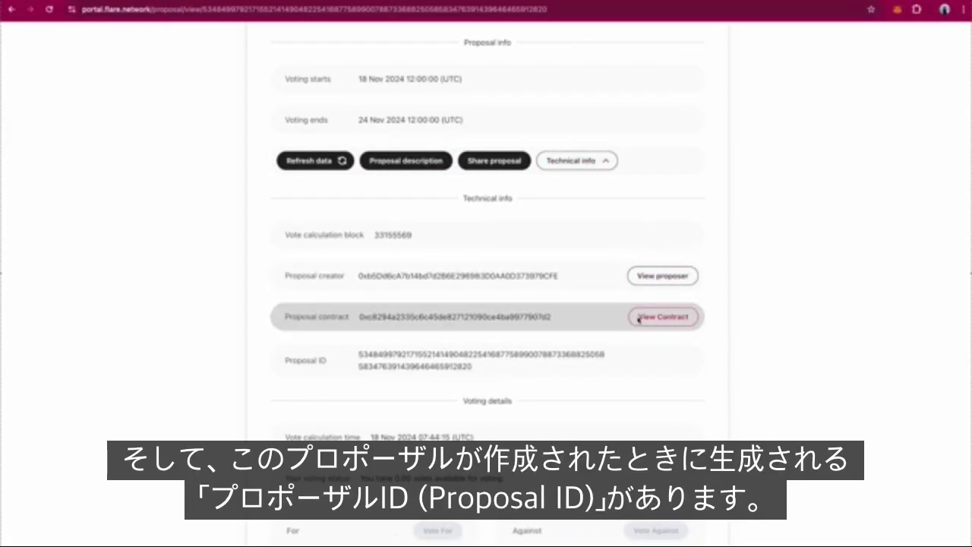
scroll(638, 319, down, 1)
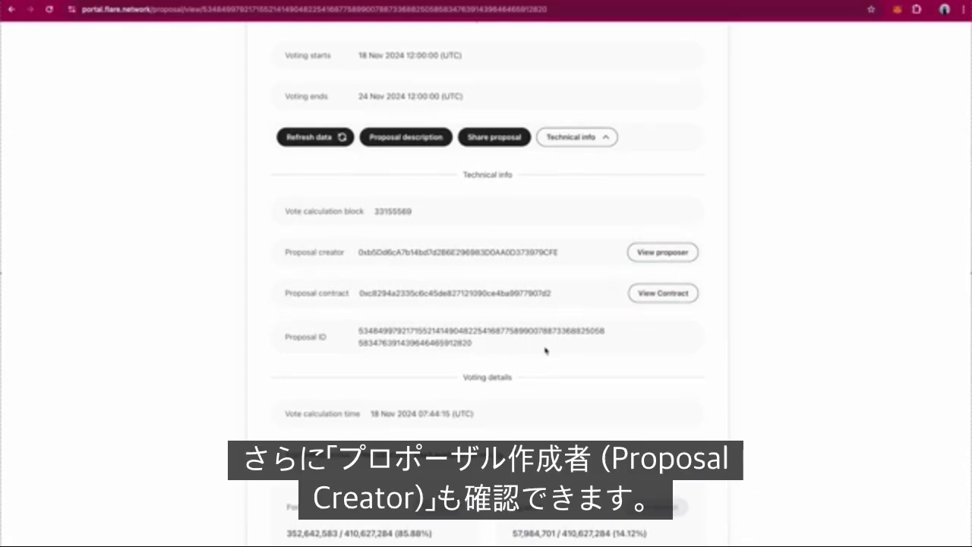
scroll(545, 351, down, 1)
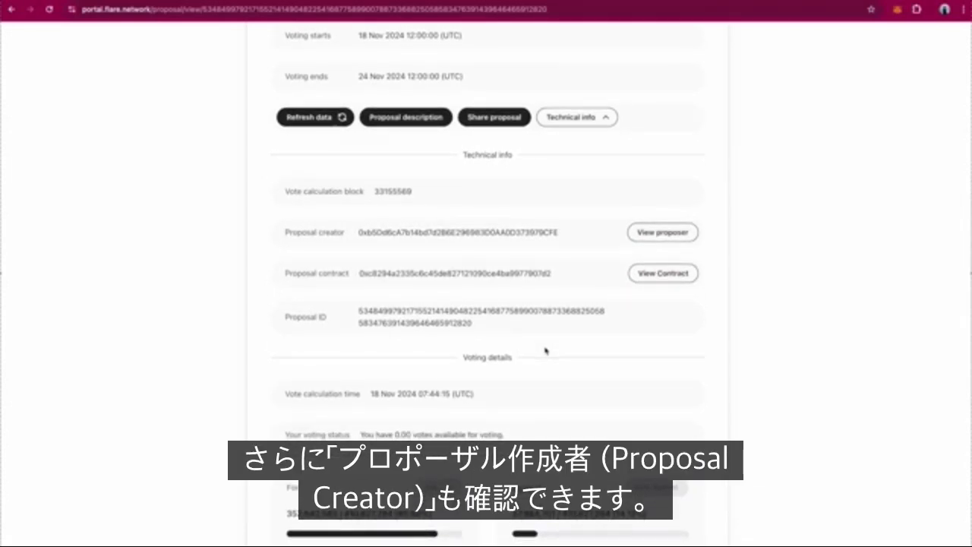
click(586, 122)
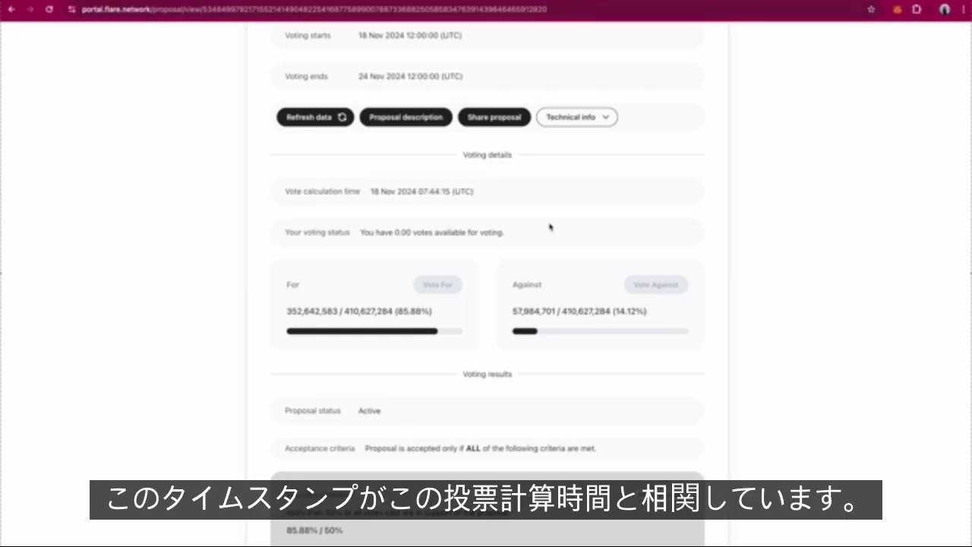
click(558, 124)
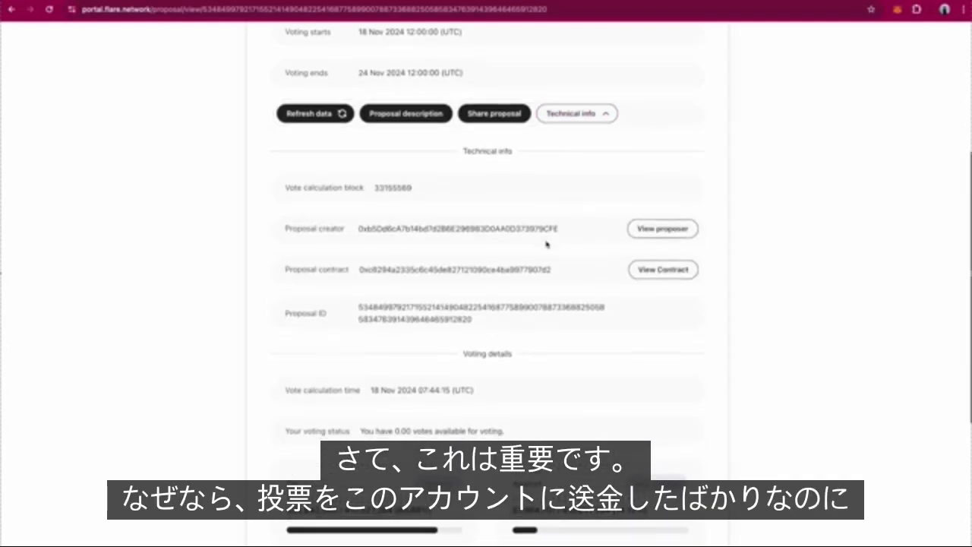
scroll(546, 243, down, 2)
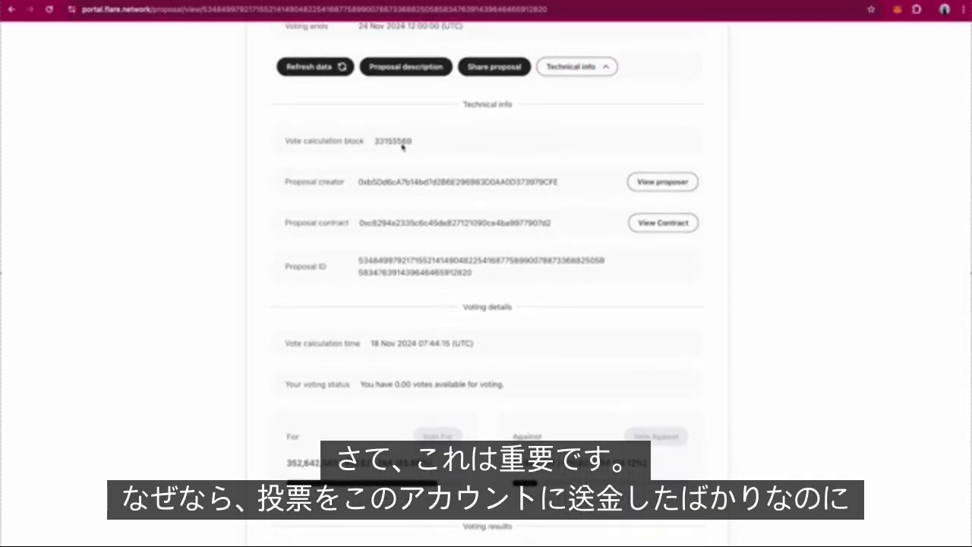
scroll(577, 289, down, 4)
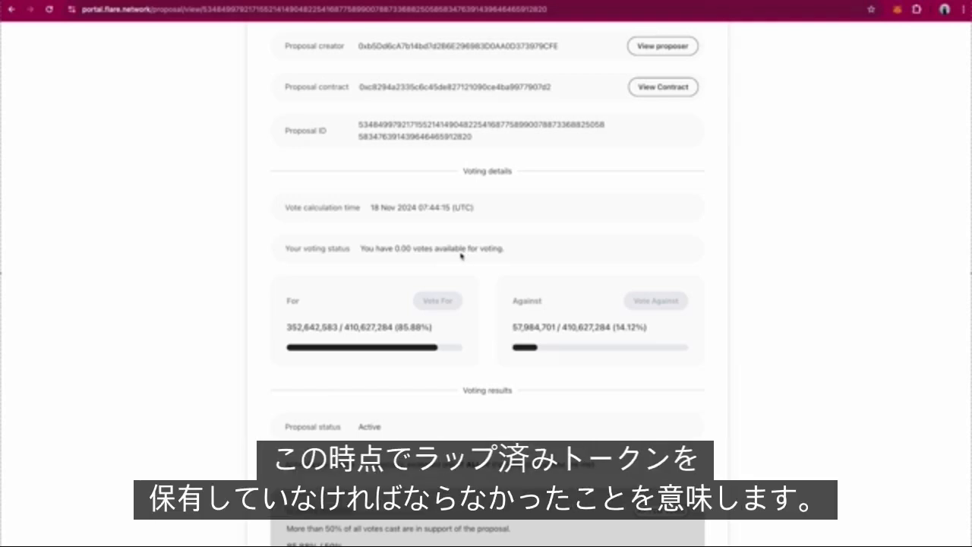
scroll(653, 251, up, 1)
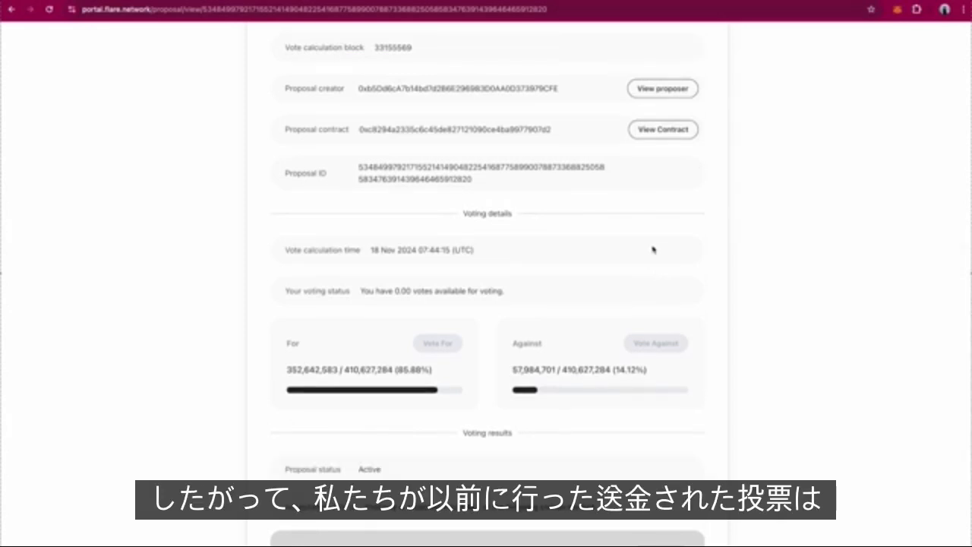
scroll(653, 249, up, 9)
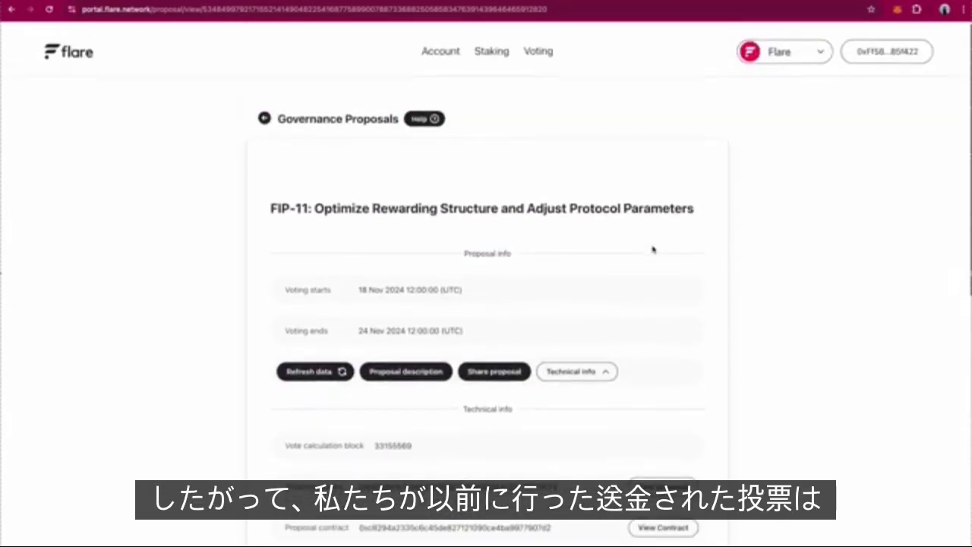
Switch MetaMask back to Account 1, giving 50.00 votes available on FIP-11
click(897, 9)
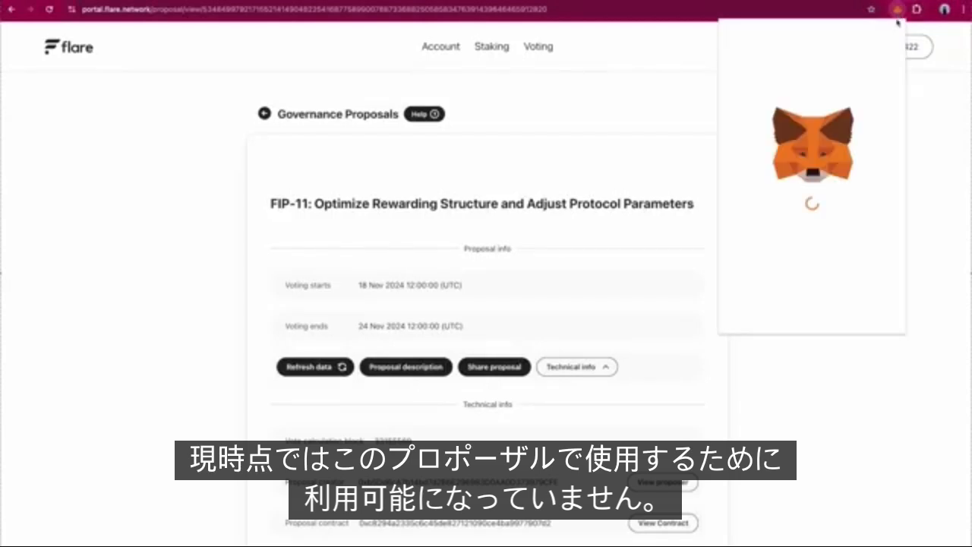
click(809, 31)
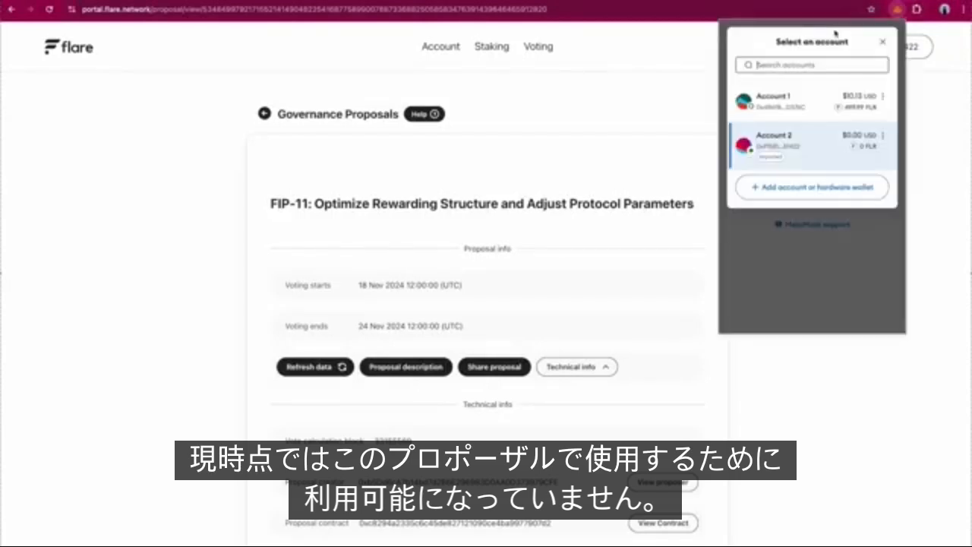
click(774, 99)
scroll(615, 249, down, 3)
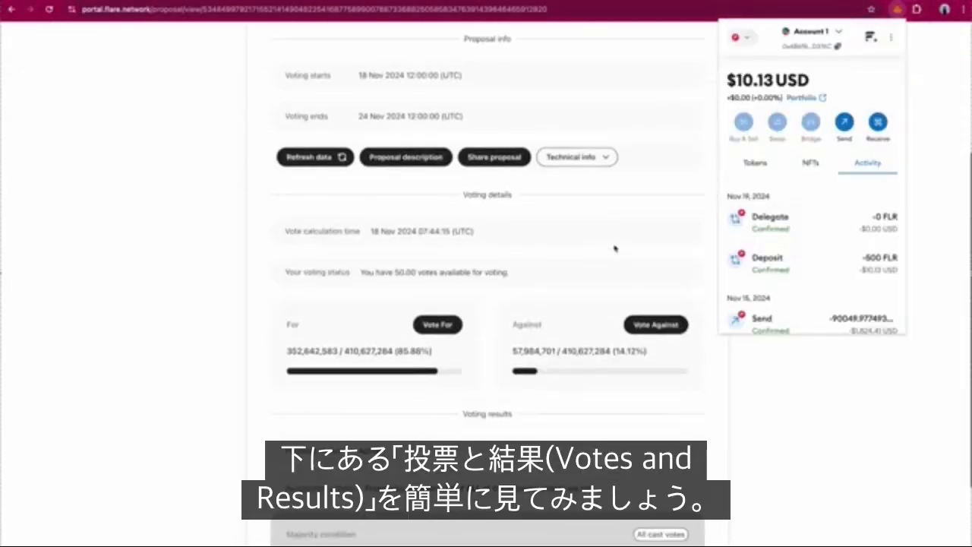
click(631, 293)
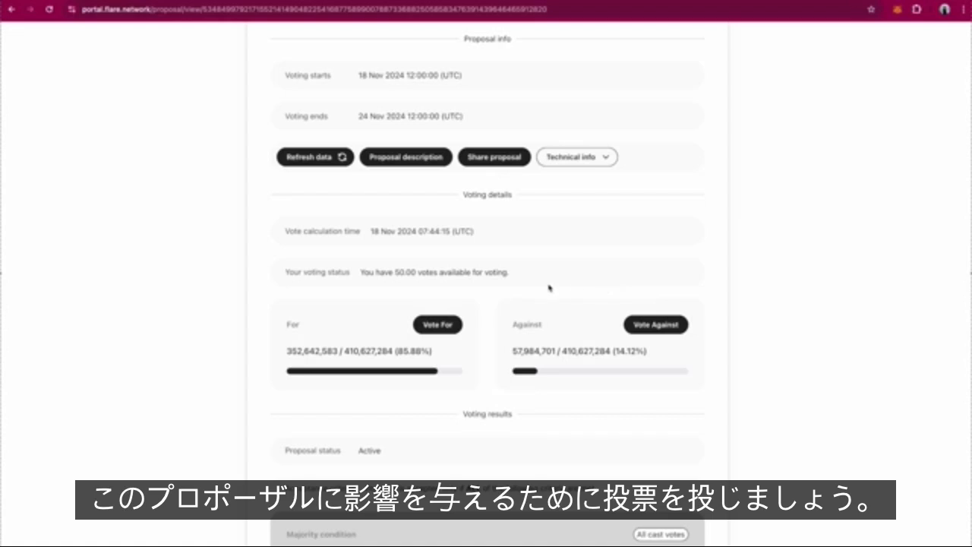
Vote For on FIP-11 with 50.00 votes and confirm the transaction in MetaMask
scroll(445, 329, up, 1)
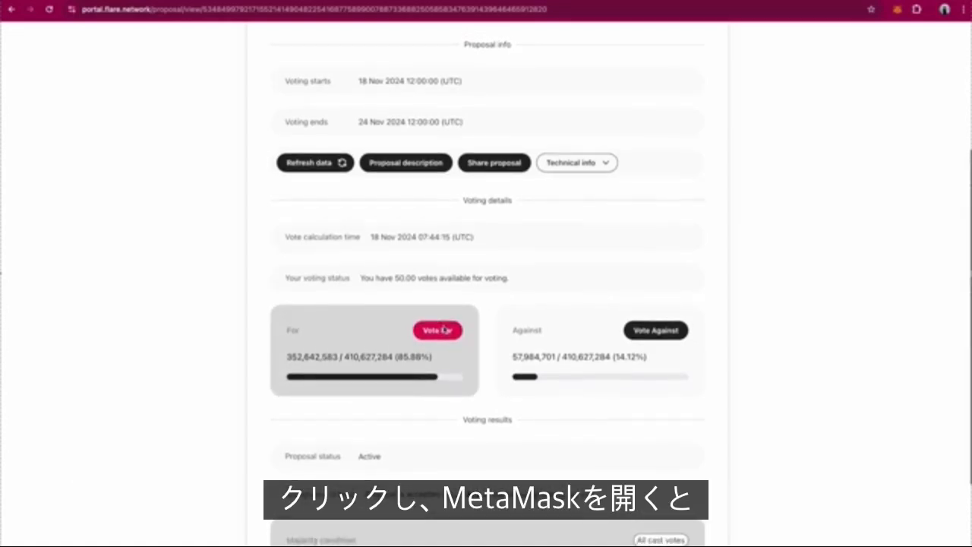
scroll(442, 336, up, 1)
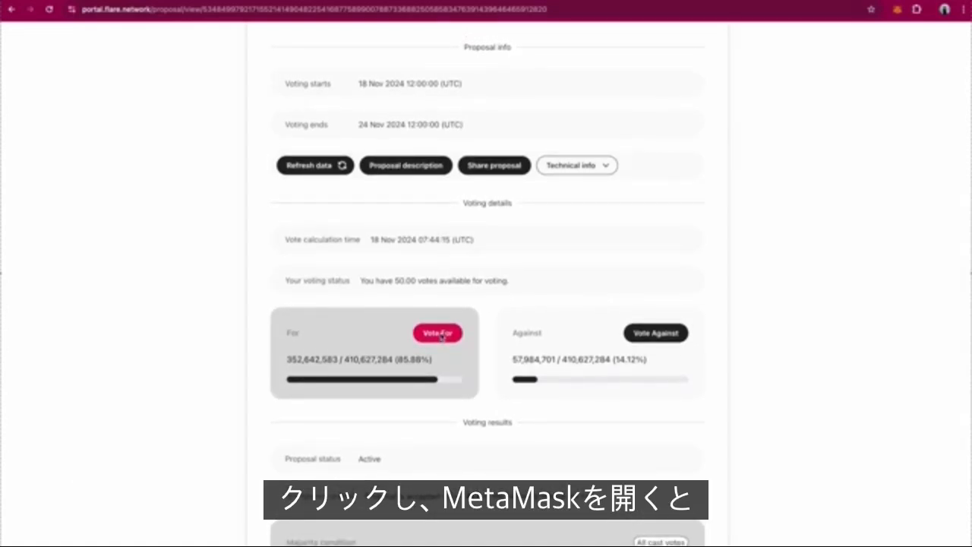
click(442, 334)
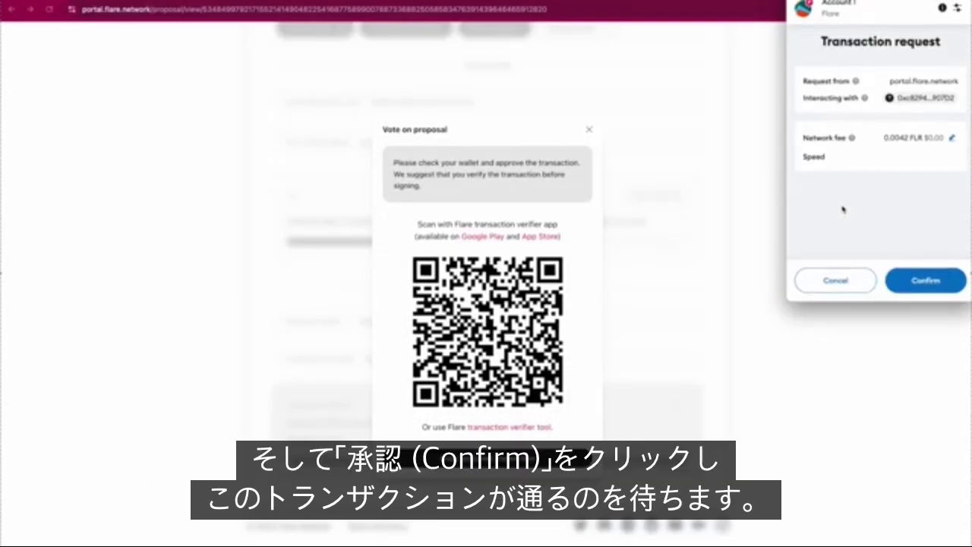
click(919, 282)
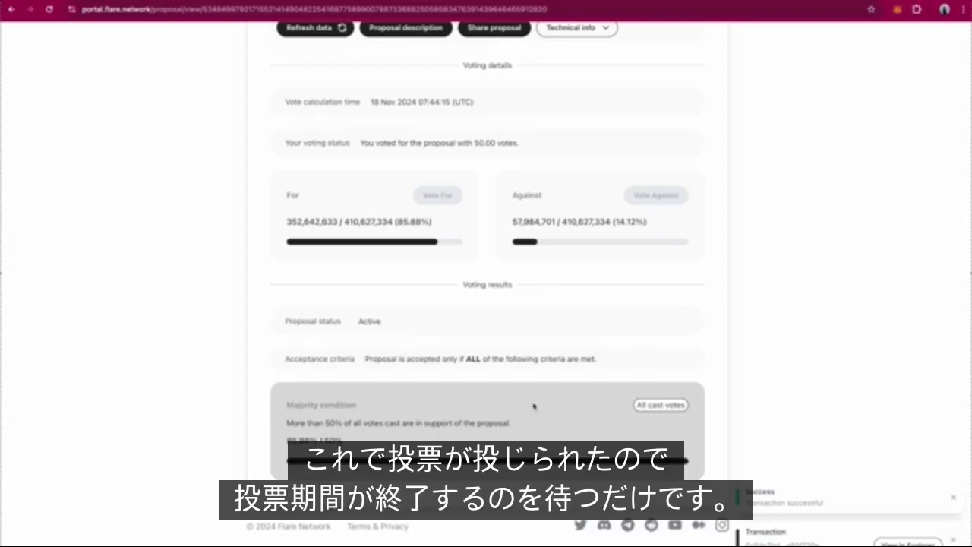
scroll(853, 370, up, 1)
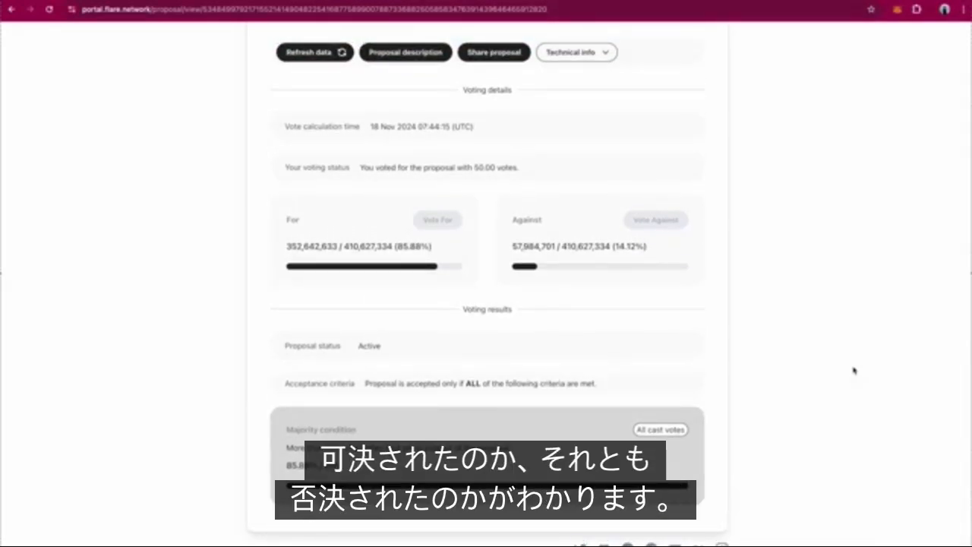
scroll(552, 435, down, 1)
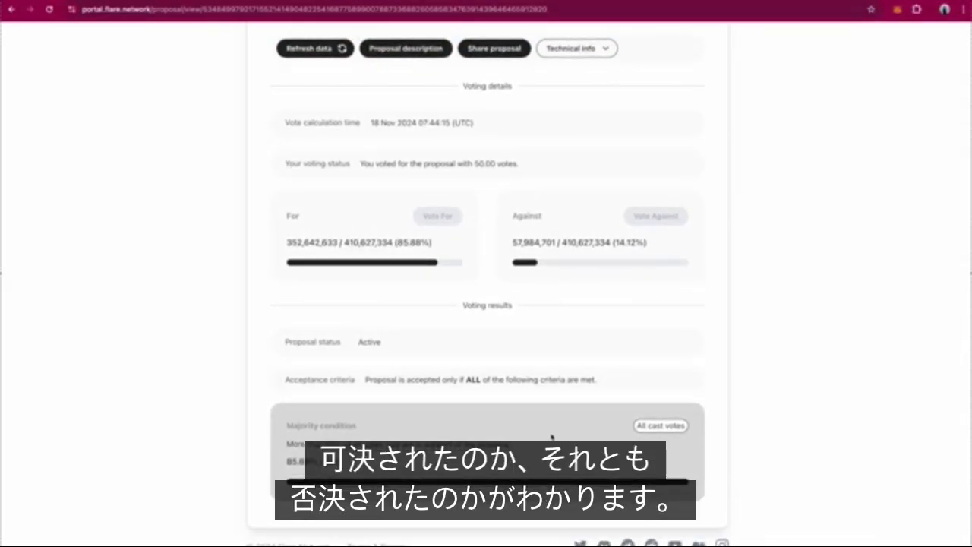